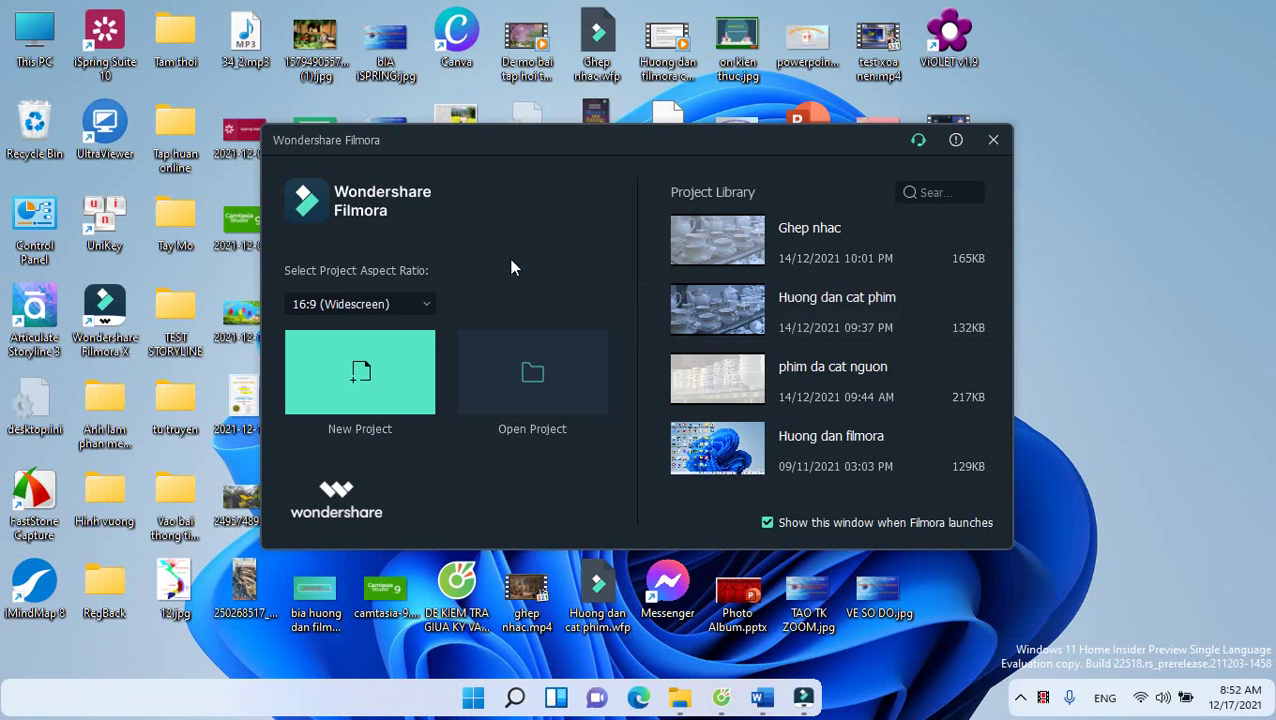
# - Create a new 16:9 widescreen project and import HD 02.mp4 from the Video dung ghep nen folder
pyautogui.click(345, 387)
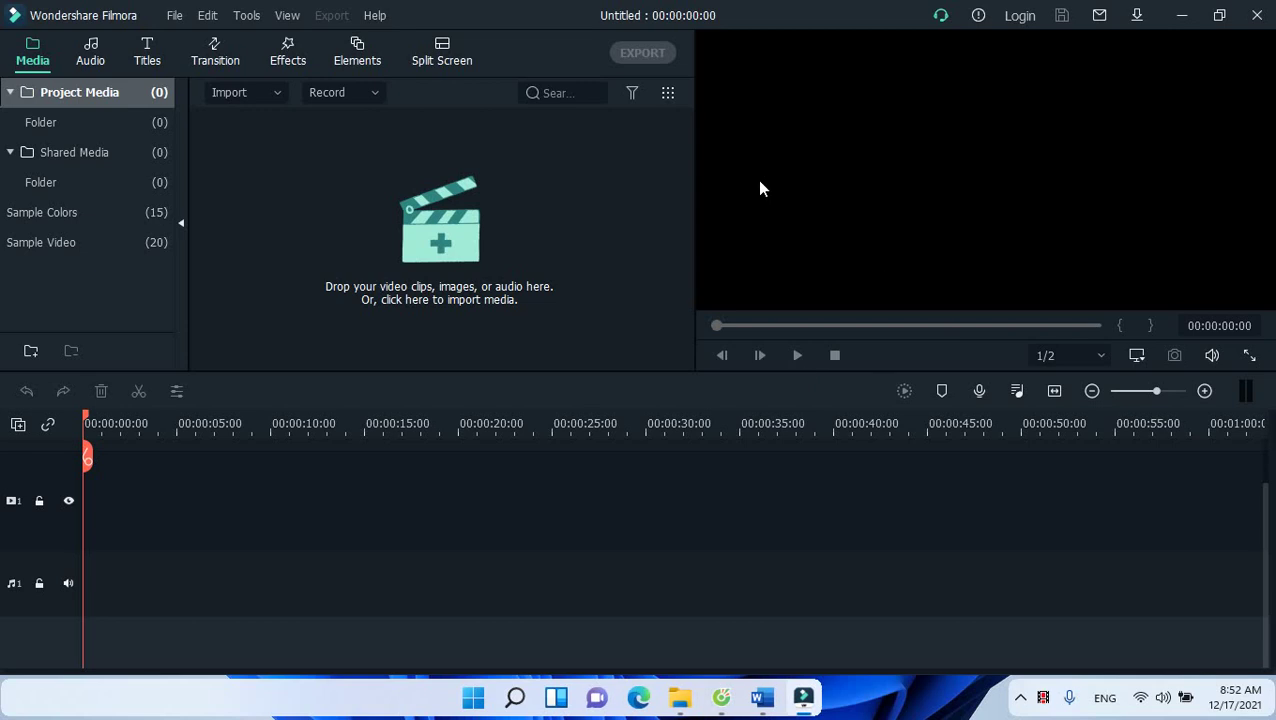
pyautogui.click(441, 242)
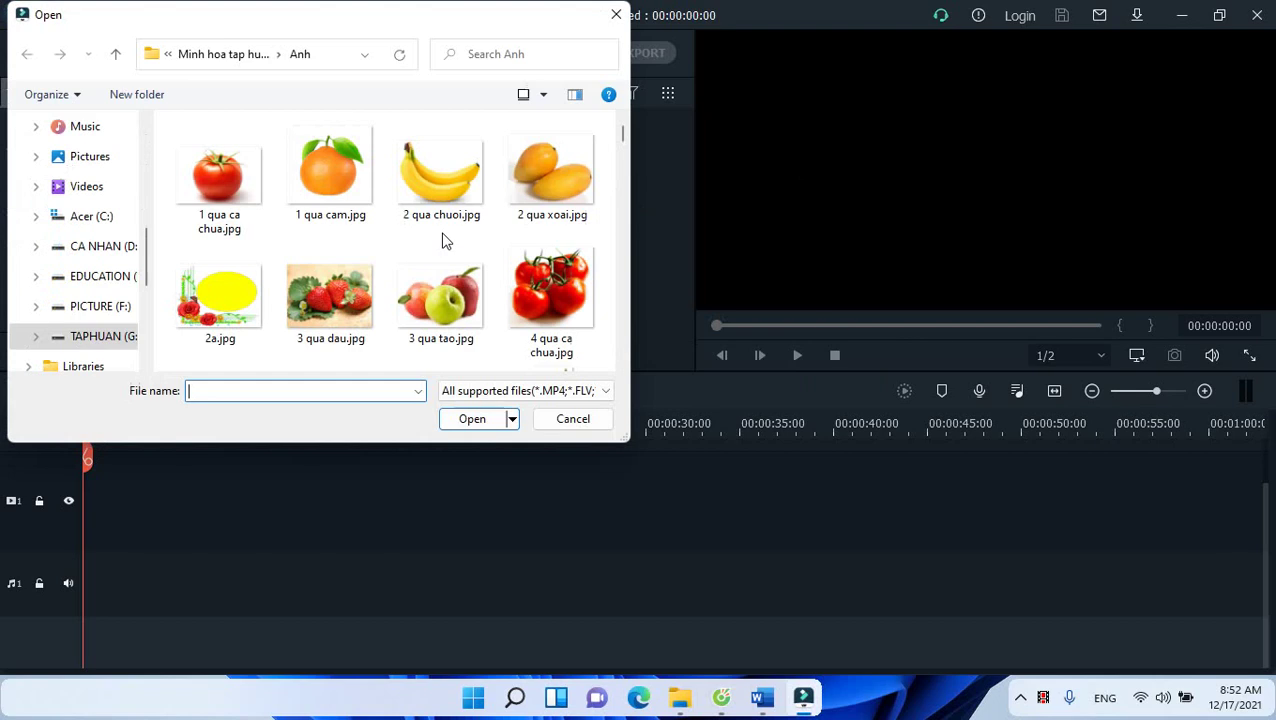
pyautogui.click(215, 62)
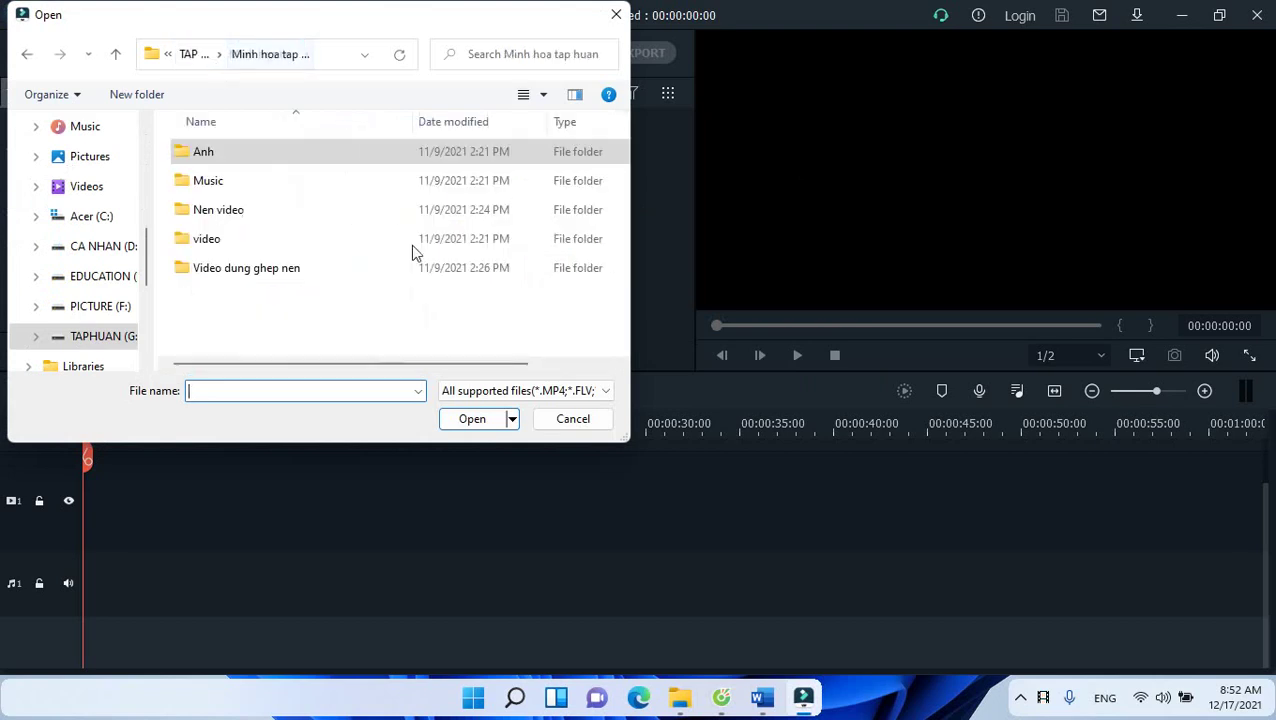
pyautogui.doubleClick(210, 274)
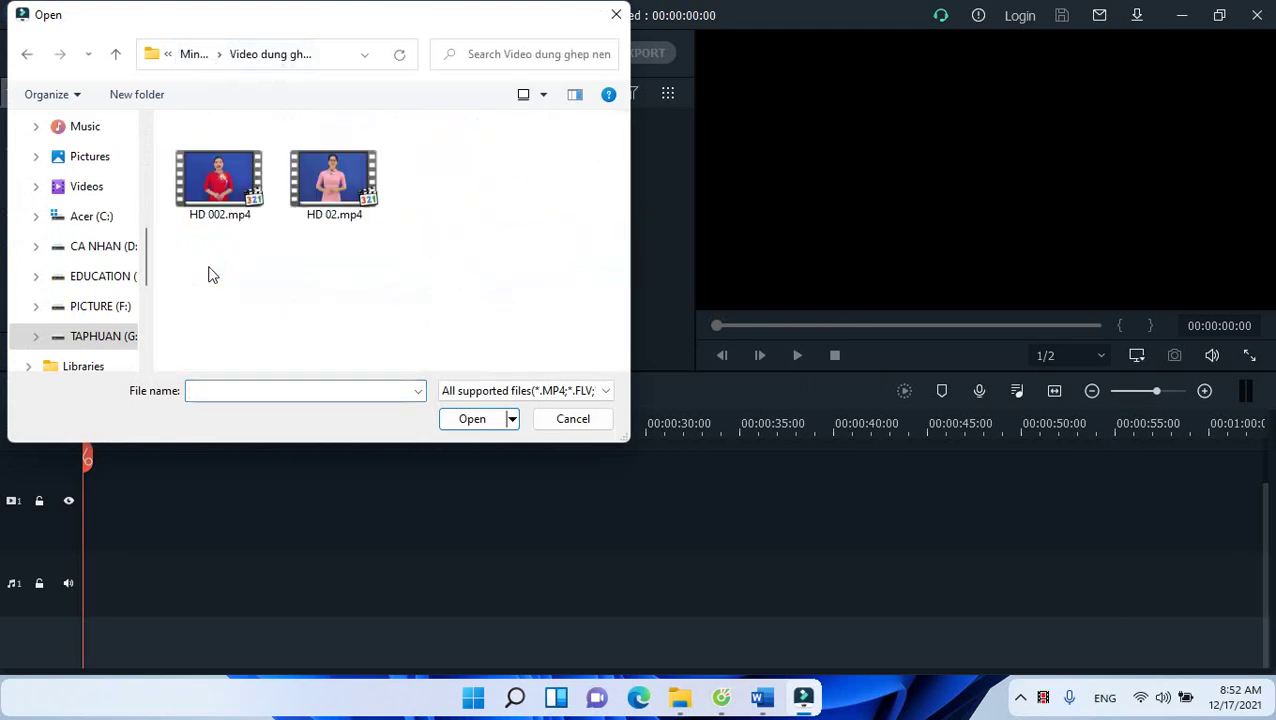
pyautogui.click(303, 220)
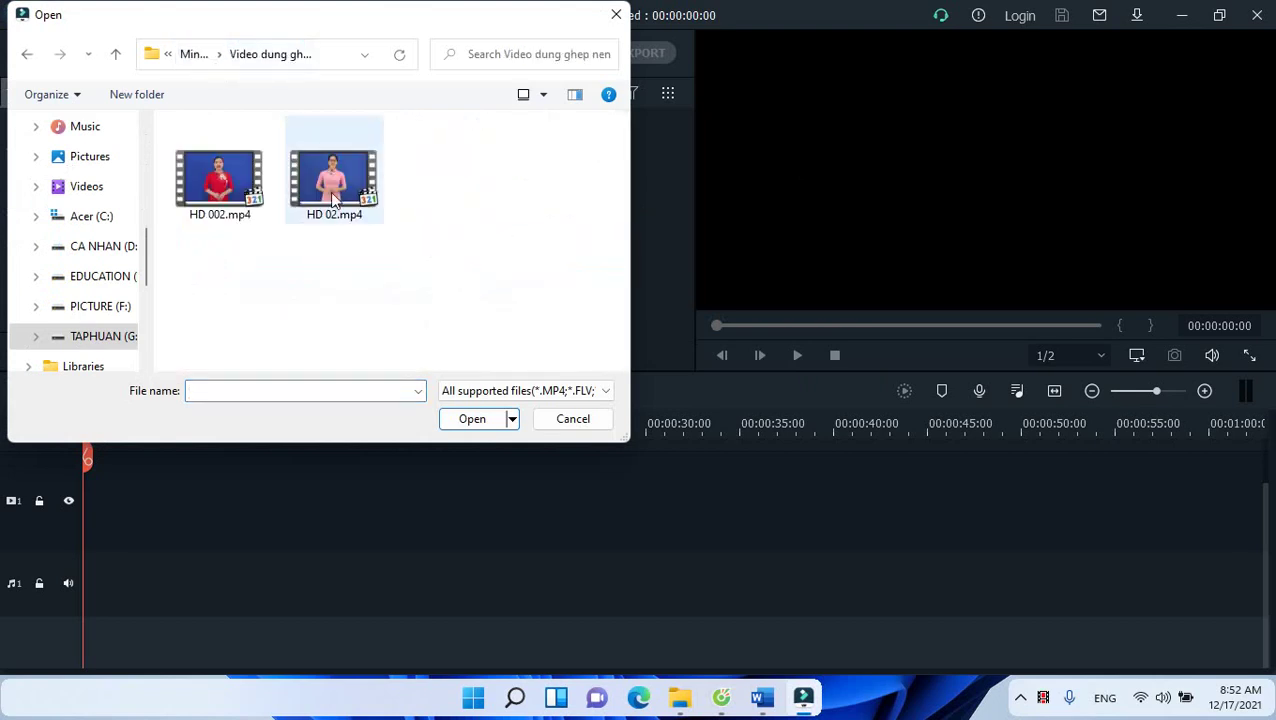
pyautogui.click(466, 420)
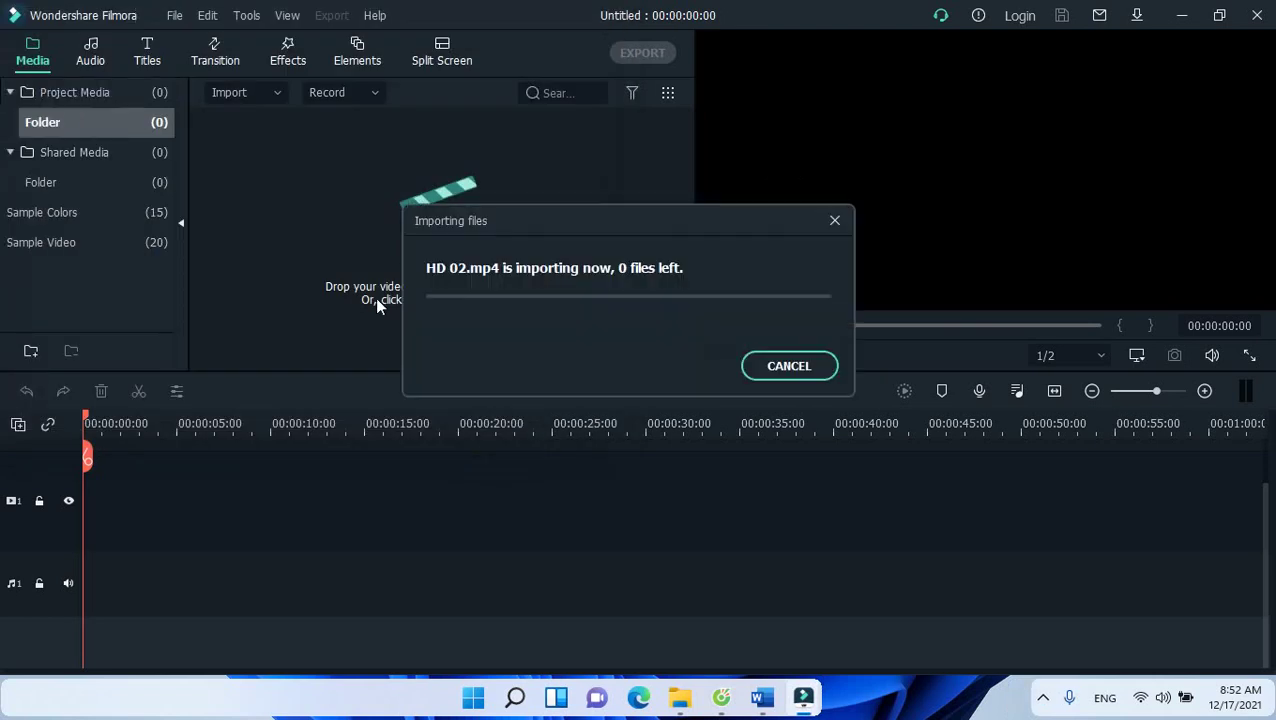
# - Place the HD 02 clip at the start of video track 1 and match the project settings to the media, 1920 x 1080 60fps
pyautogui.moveTo(330, 190)
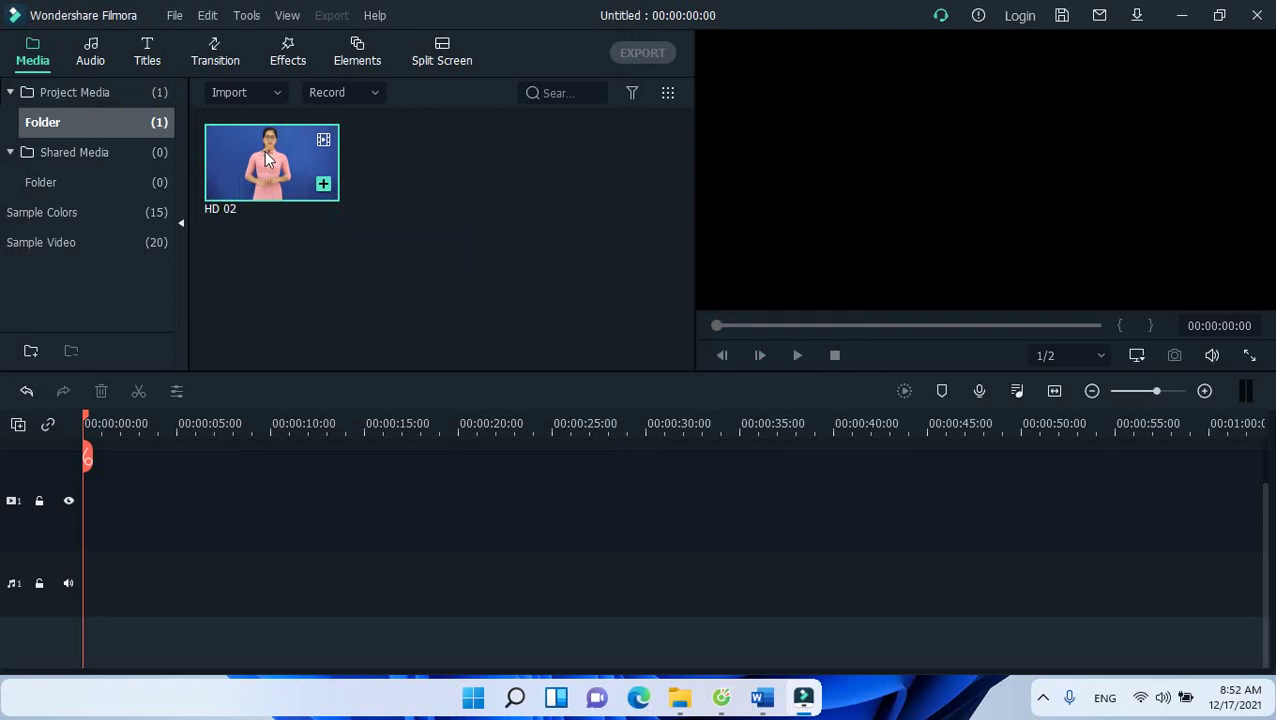
pyautogui.moveTo(267, 157); pyautogui.dragTo(97, 538)
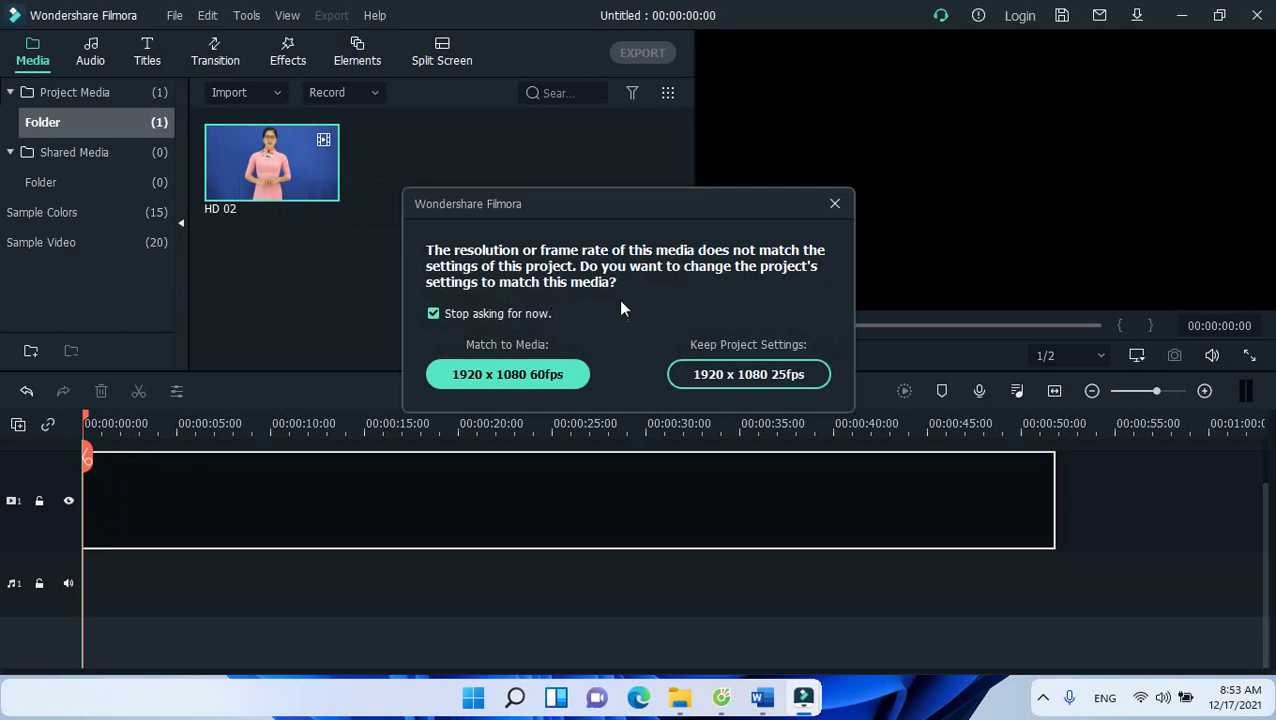
pyautogui.click(507, 376)
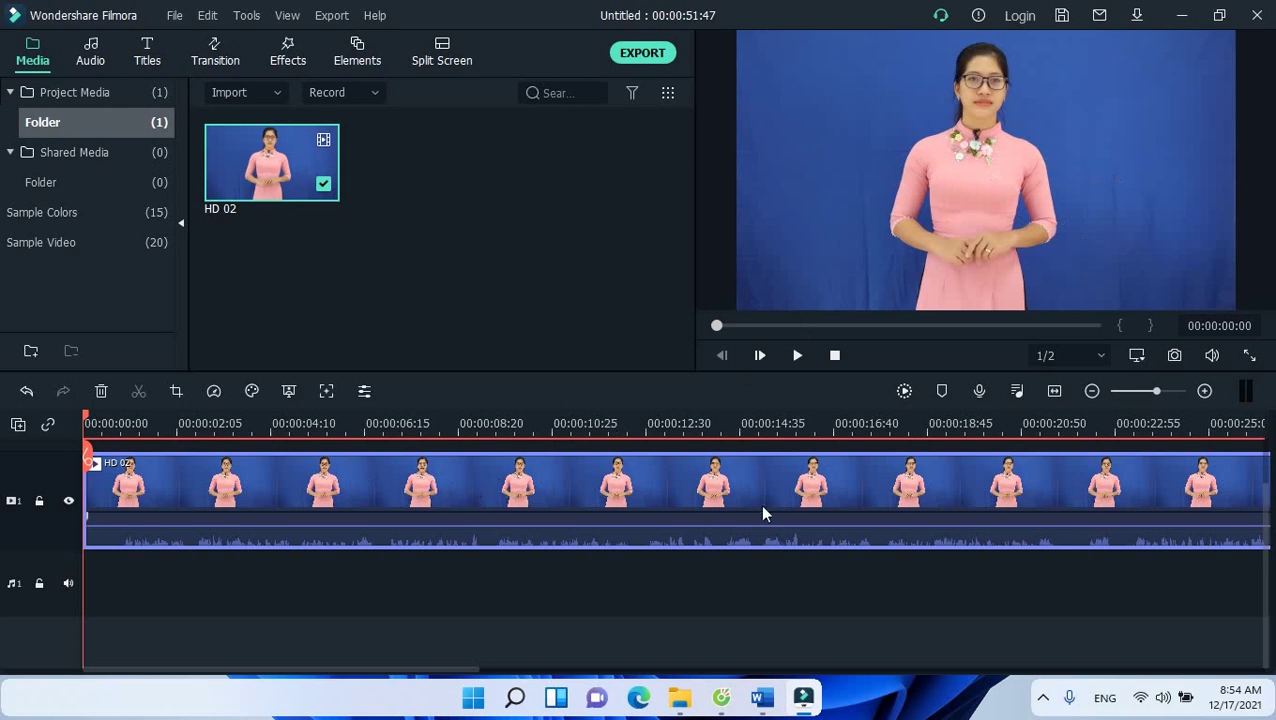
# - Apply Chroma Key to the HD 02 clip, sampling the blue backdrop beside the presenter as the key colour
pyautogui.click(288, 391)
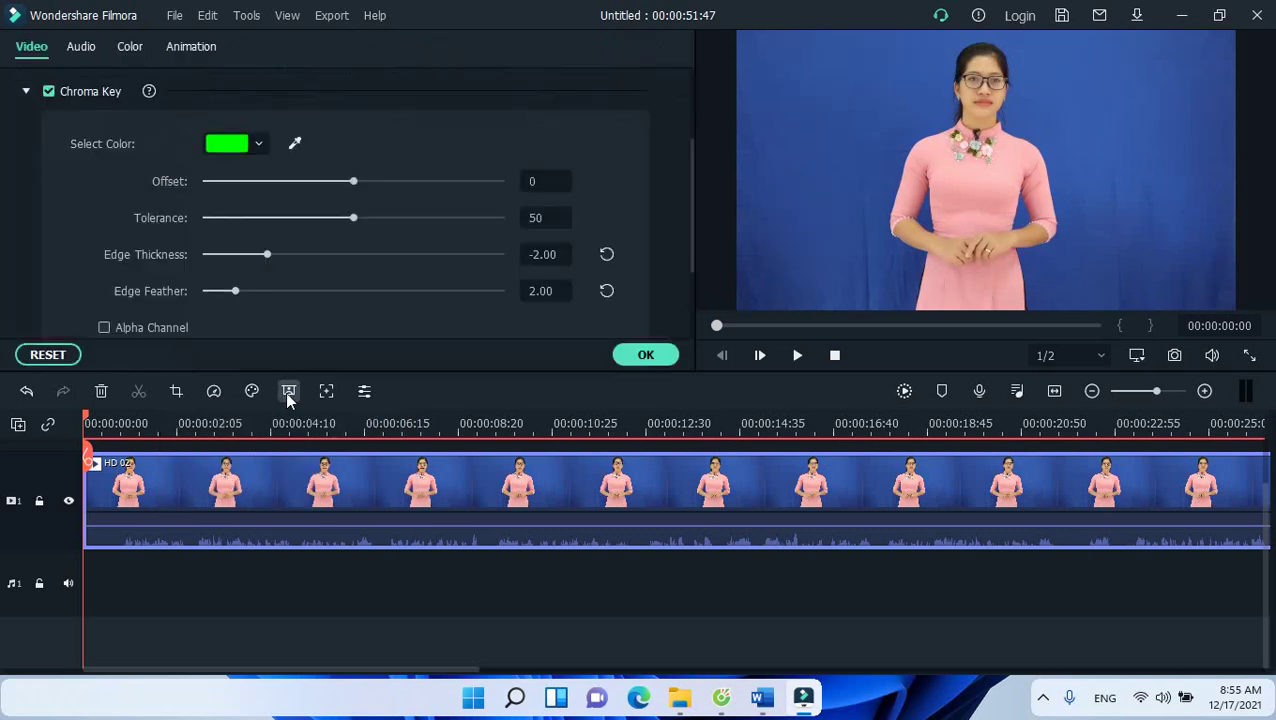
pyautogui.click(296, 143)
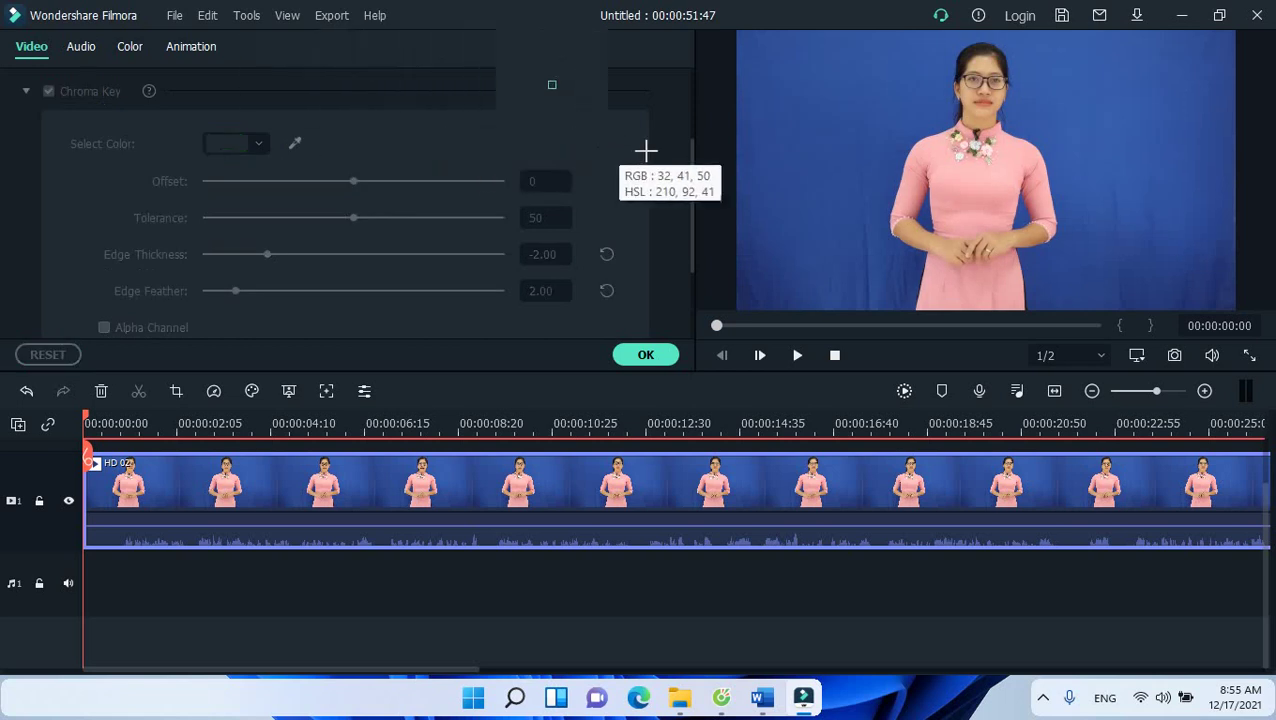
pyautogui.click(860, 163)
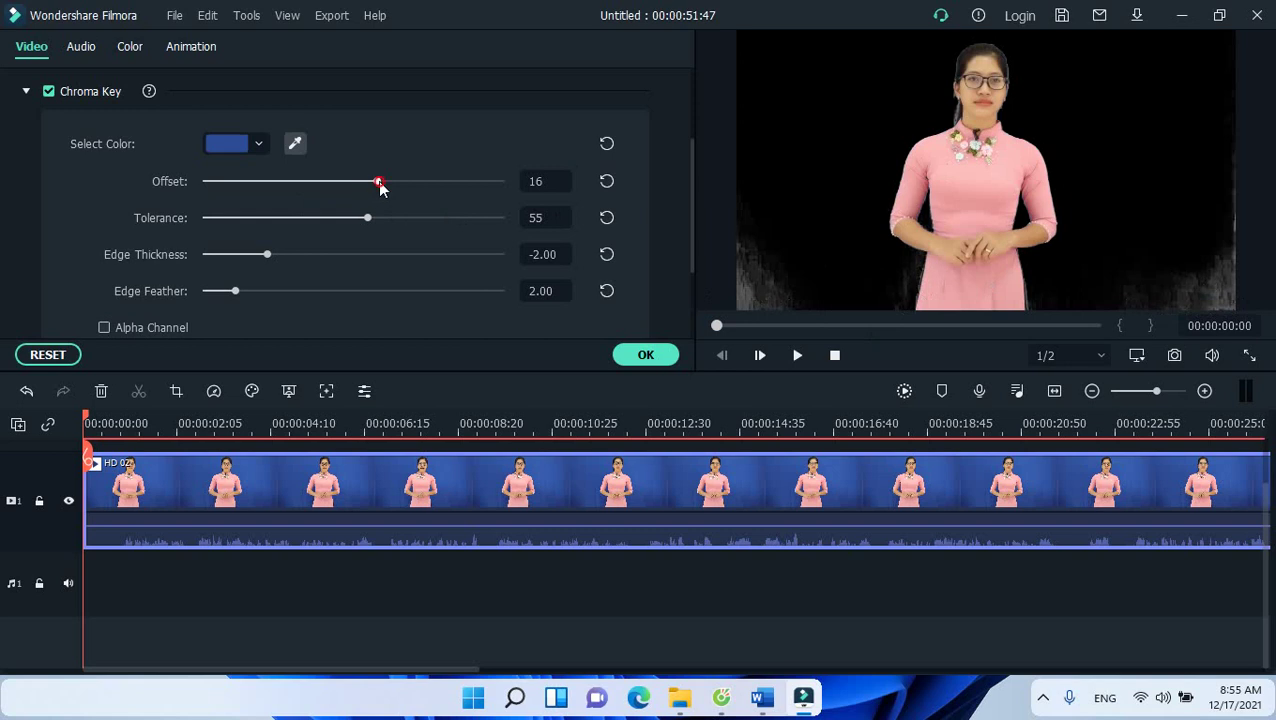
# - Set the Chroma Key offset to 52 and the tolerance to 50
pyautogui.moveTo(380, 188); pyautogui.dragTo(434, 194)
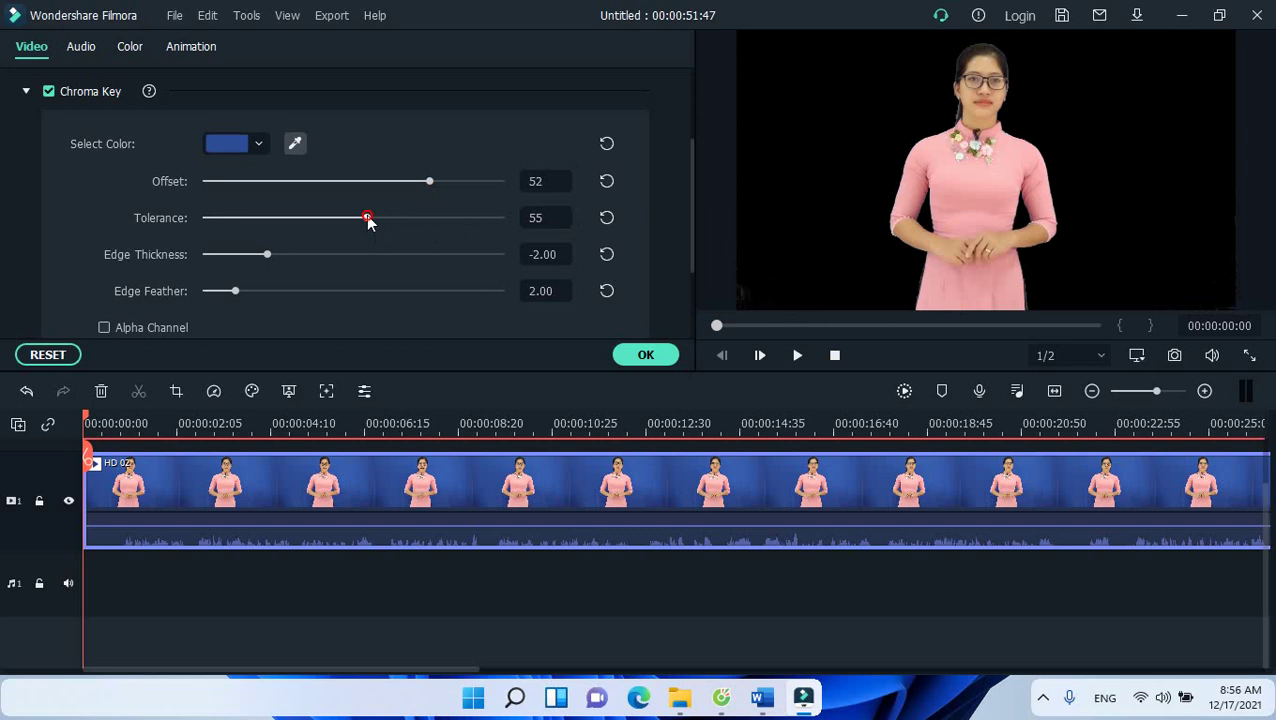
pyautogui.moveTo(367, 220); pyautogui.dragTo(352, 220)
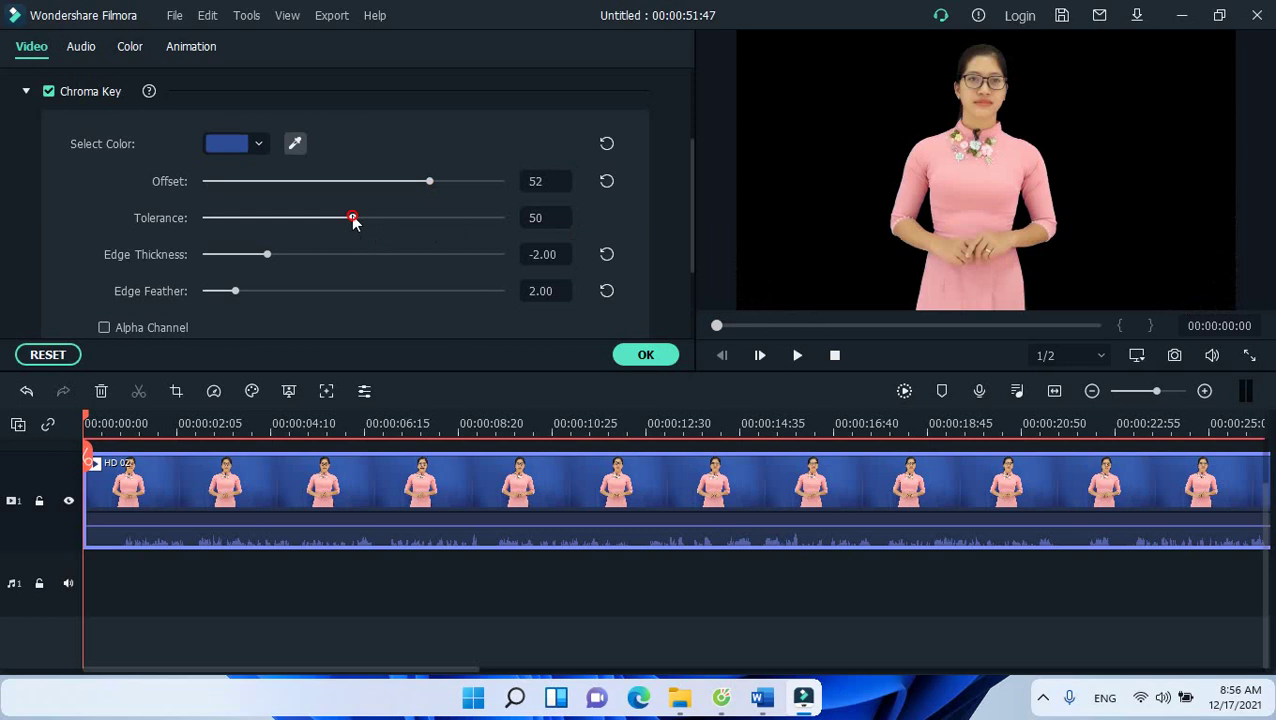
pyautogui.moveTo(353, 221)
pyautogui.mouseDown()
pyautogui.moveTo(367, 221)
pyautogui.moveTo(356, 222)
pyautogui.mouseUp()
# - Turn on the Alpha Channel view, set the Chroma Key offset to 19 and tolerance to 45, and apply the settings
pyautogui.click(104, 328)
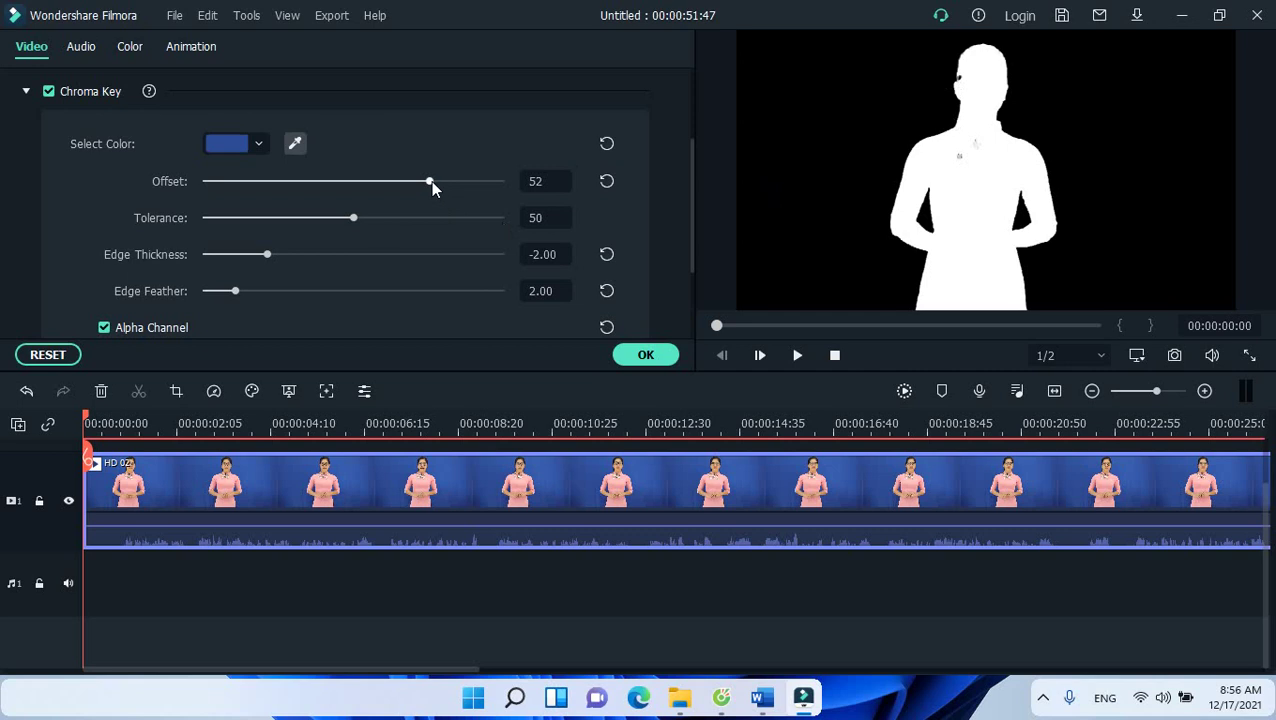
pyautogui.moveTo(431, 183); pyautogui.dragTo(339, 226)
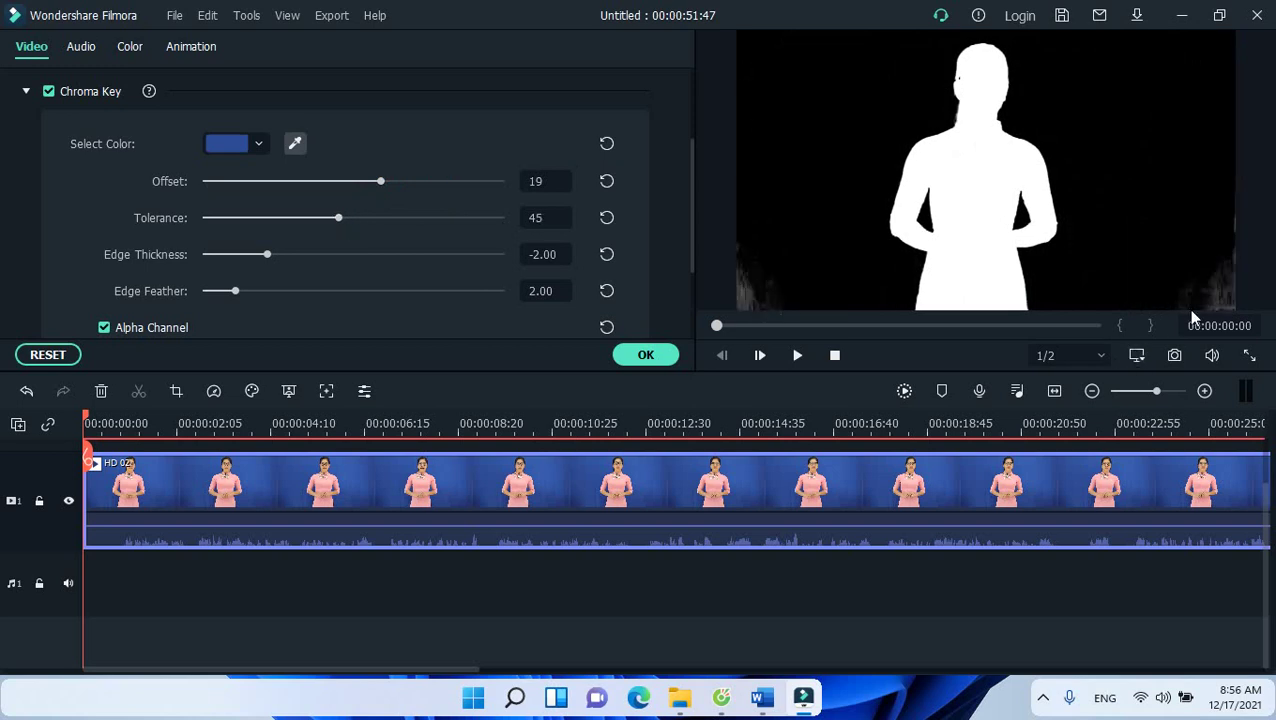
pyautogui.click(654, 354)
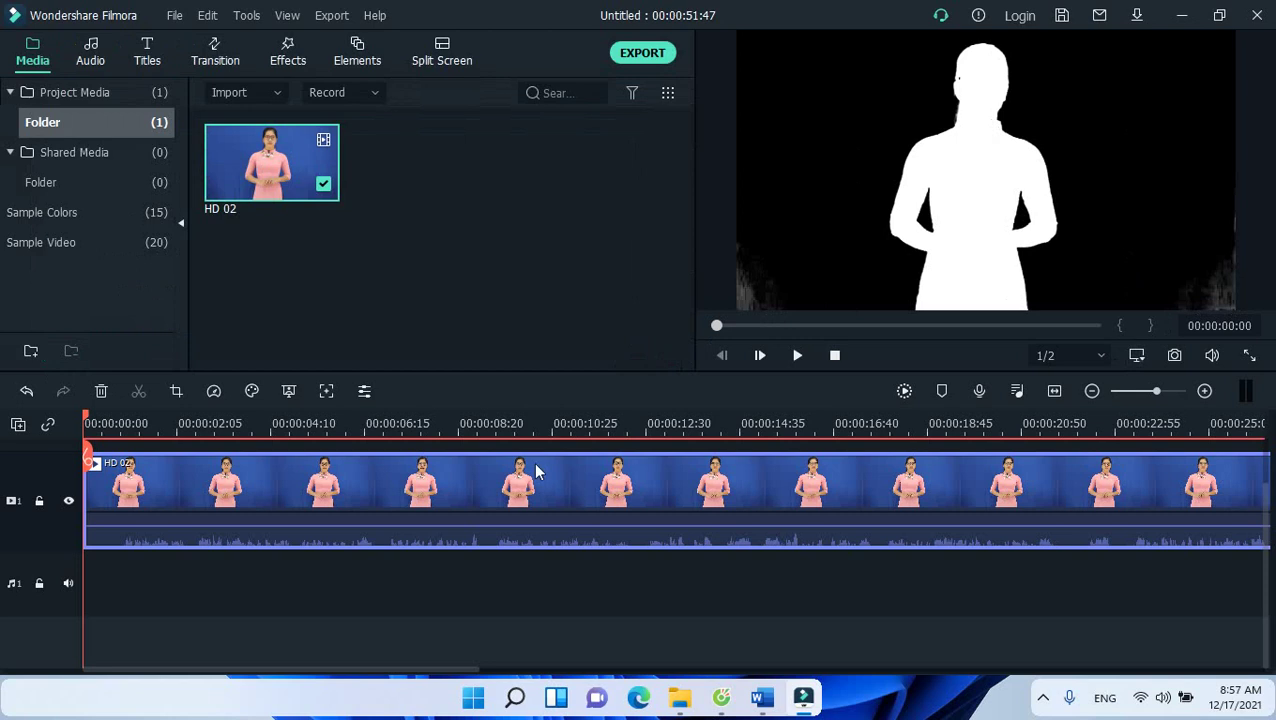
# - Turn off the Alpha Channel option in the HD 02 clip's Chroma Key settings and apply the change
pyautogui.click(287, 392)
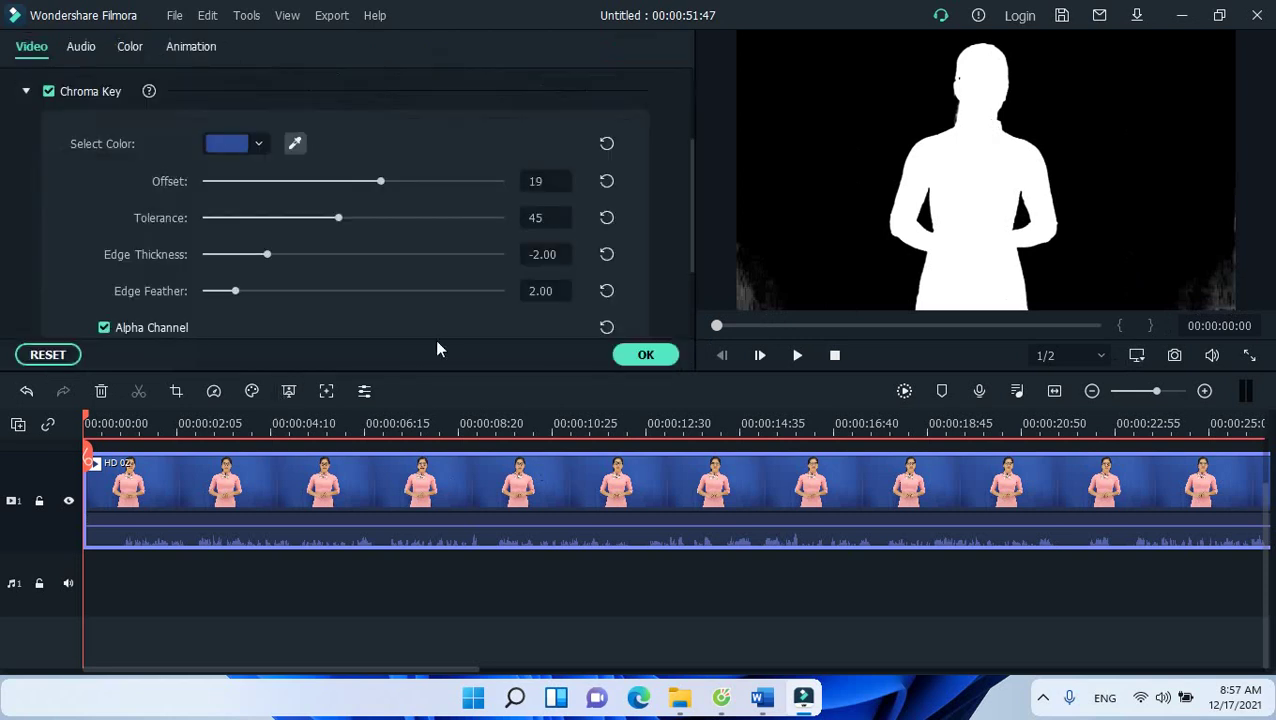
pyautogui.click(104, 328)
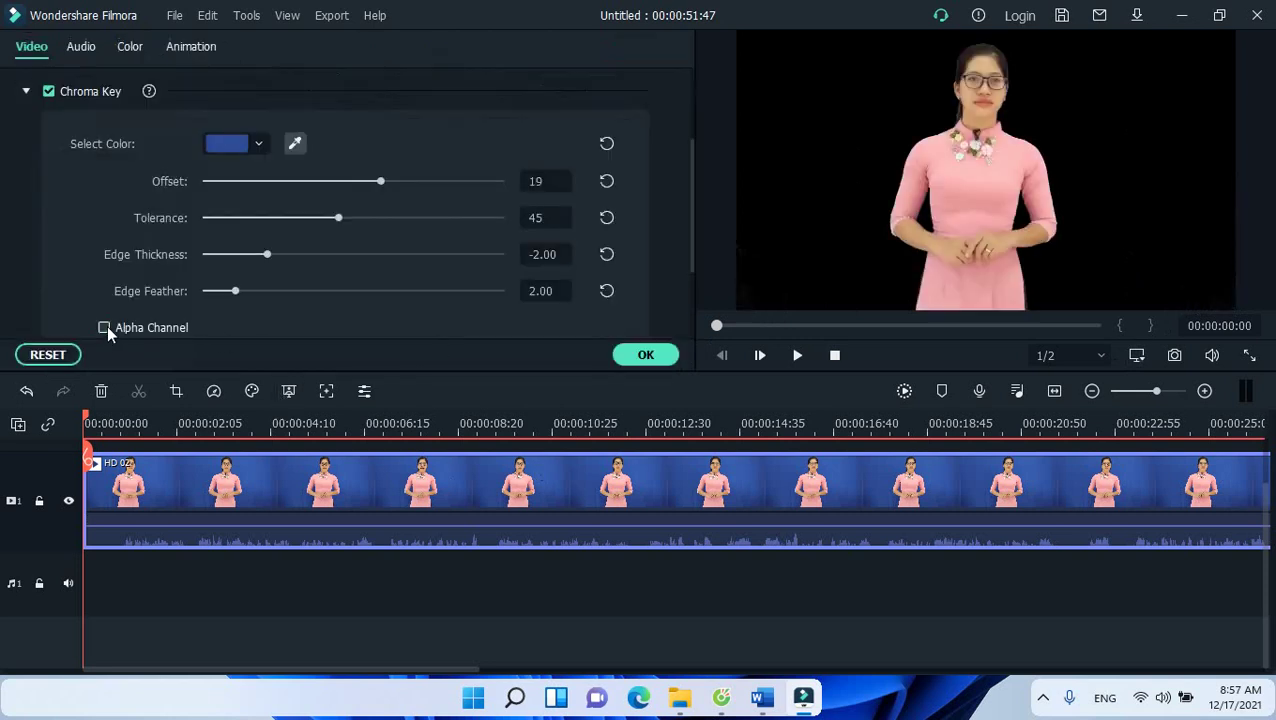
pyautogui.click(645, 355)
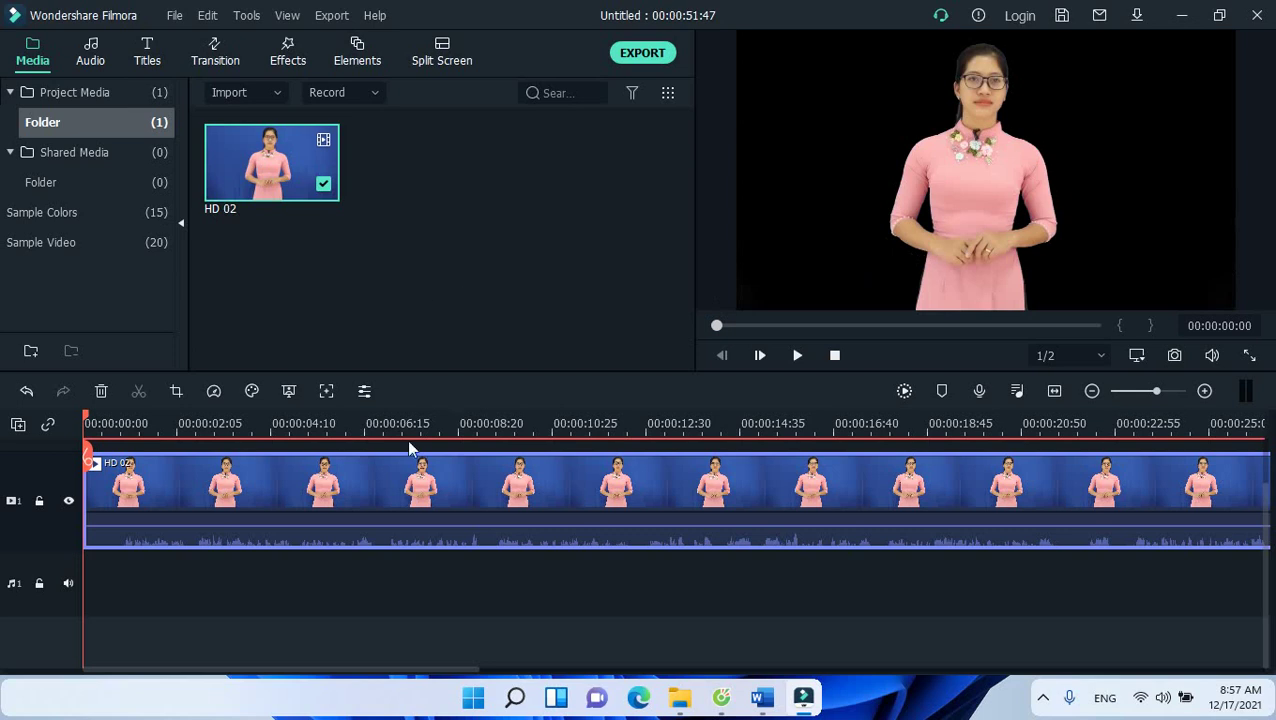
# - Crop the HD 02 clip with a custom ratio to about 820 x 1080 around the presenter
pyautogui.click(176, 391)
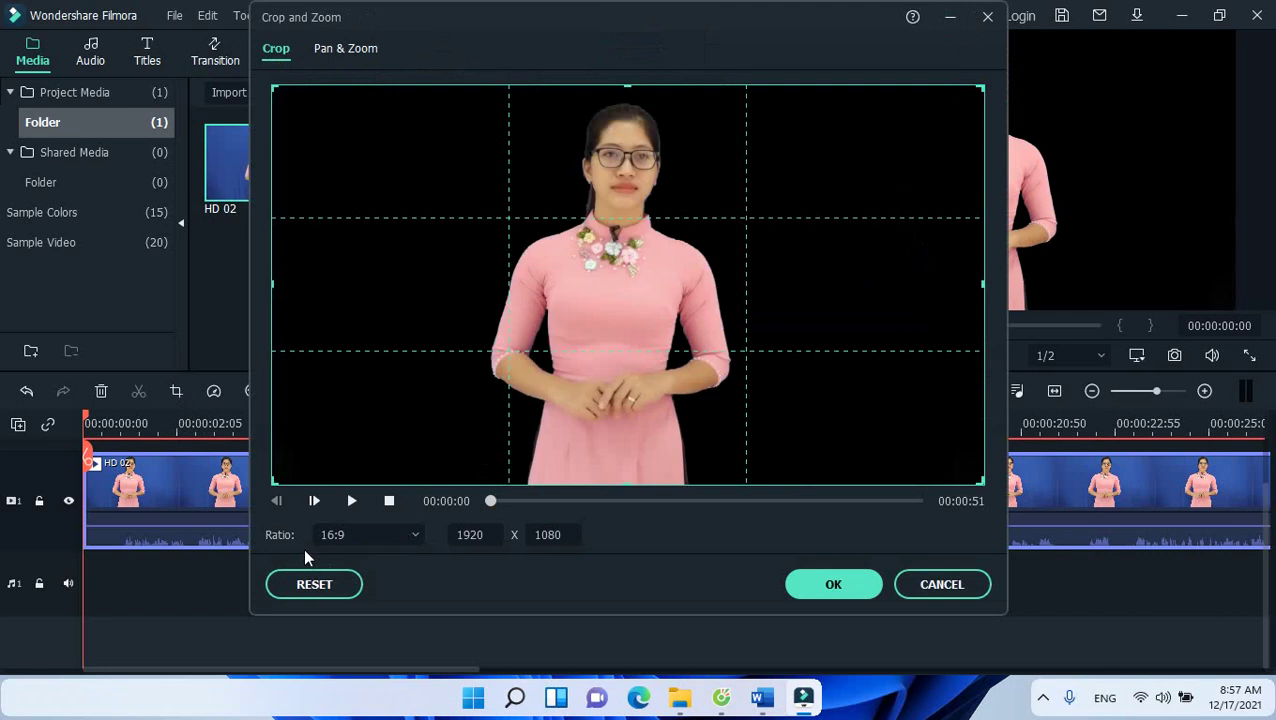
pyautogui.click(370, 540)
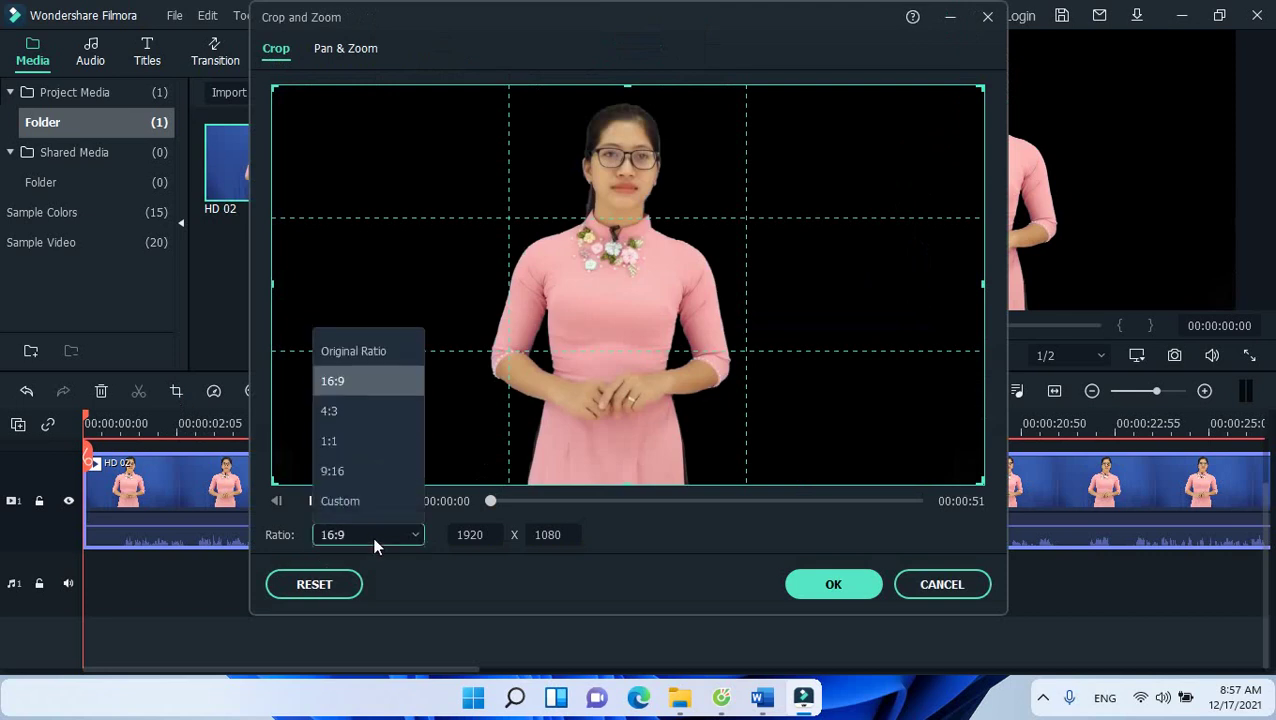
pyautogui.click(366, 506)
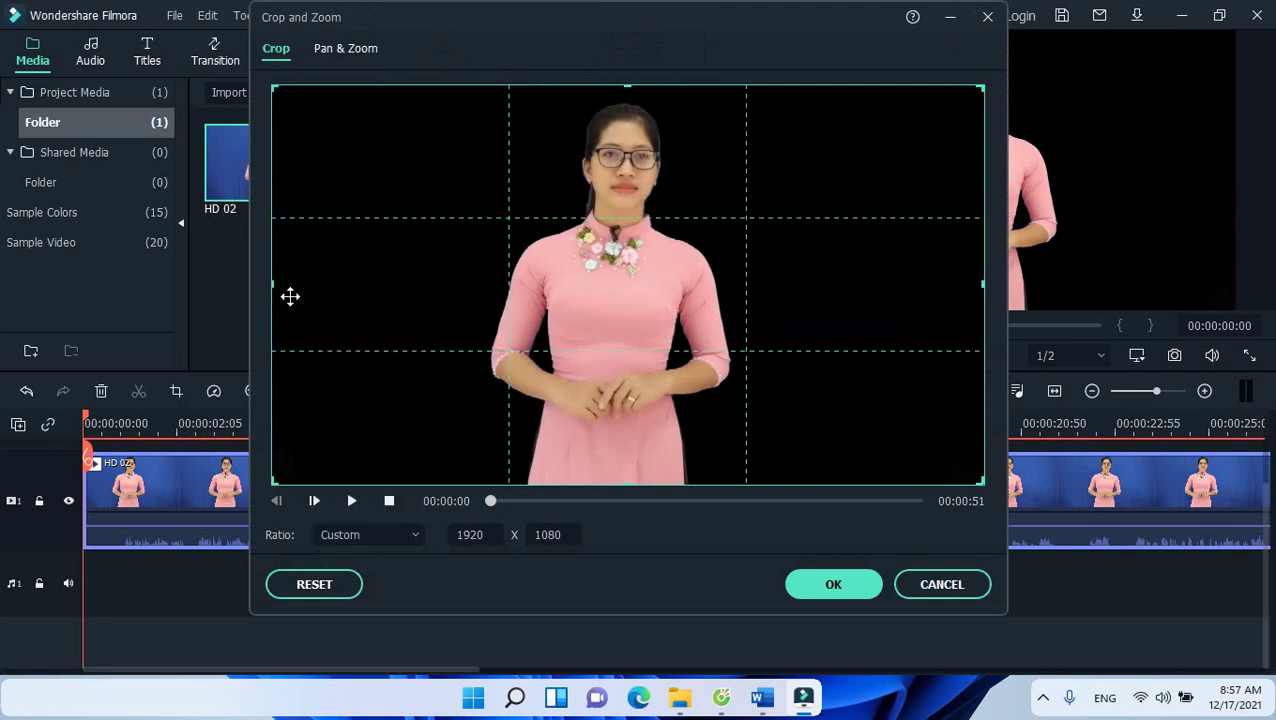
pyautogui.moveTo(274, 283); pyautogui.dragTo(443, 284)
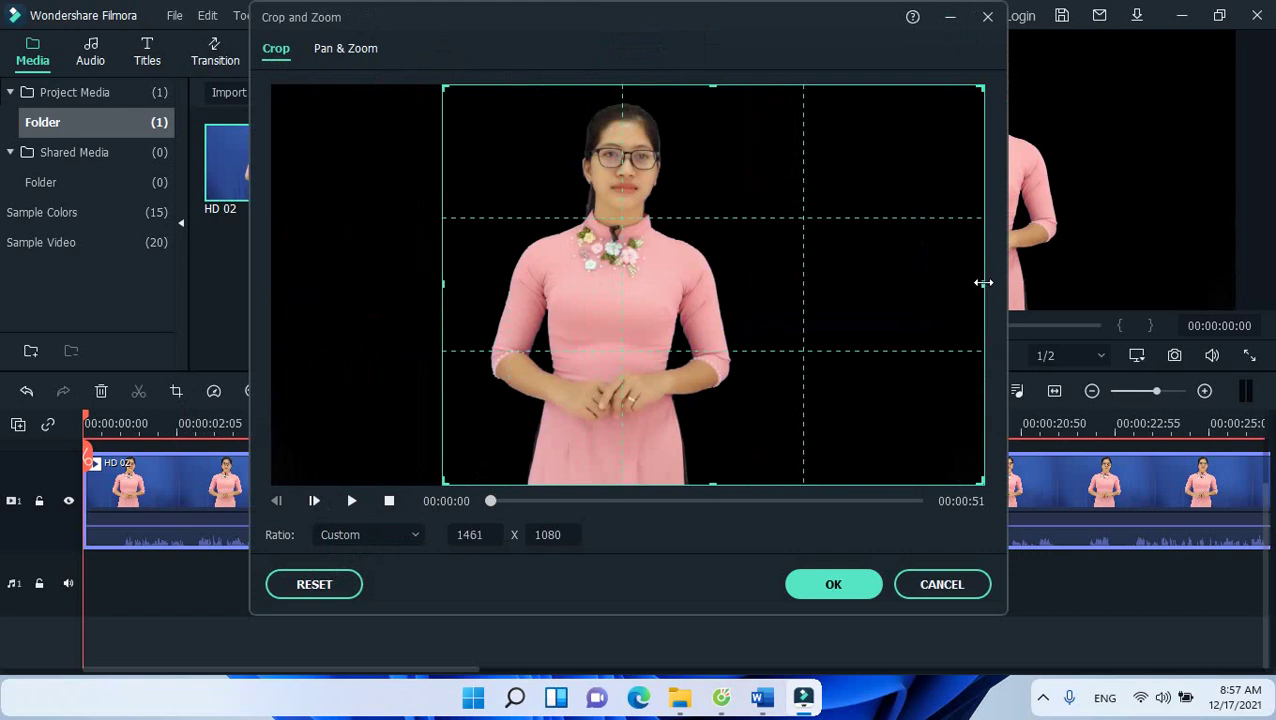
pyautogui.moveTo(983, 283); pyautogui.dragTo(764, 312)
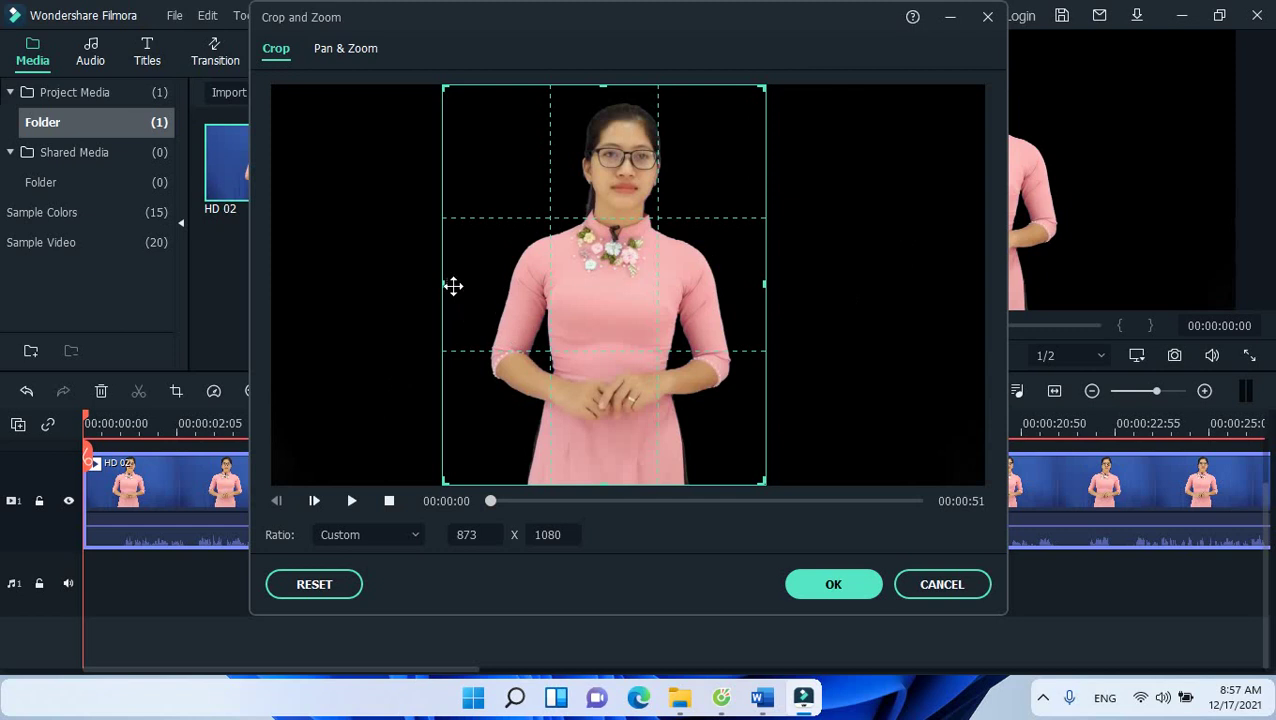
pyautogui.moveTo(450, 284); pyautogui.dragTo(462, 284)
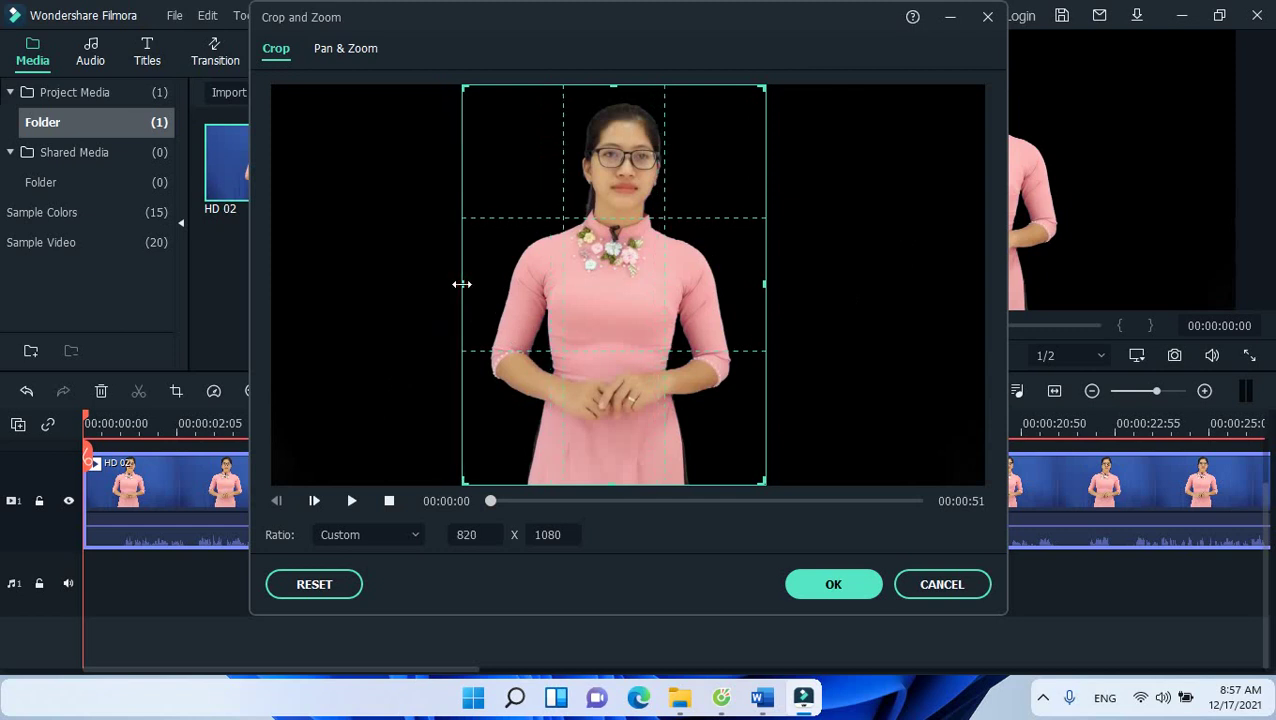
pyautogui.click(832, 584)
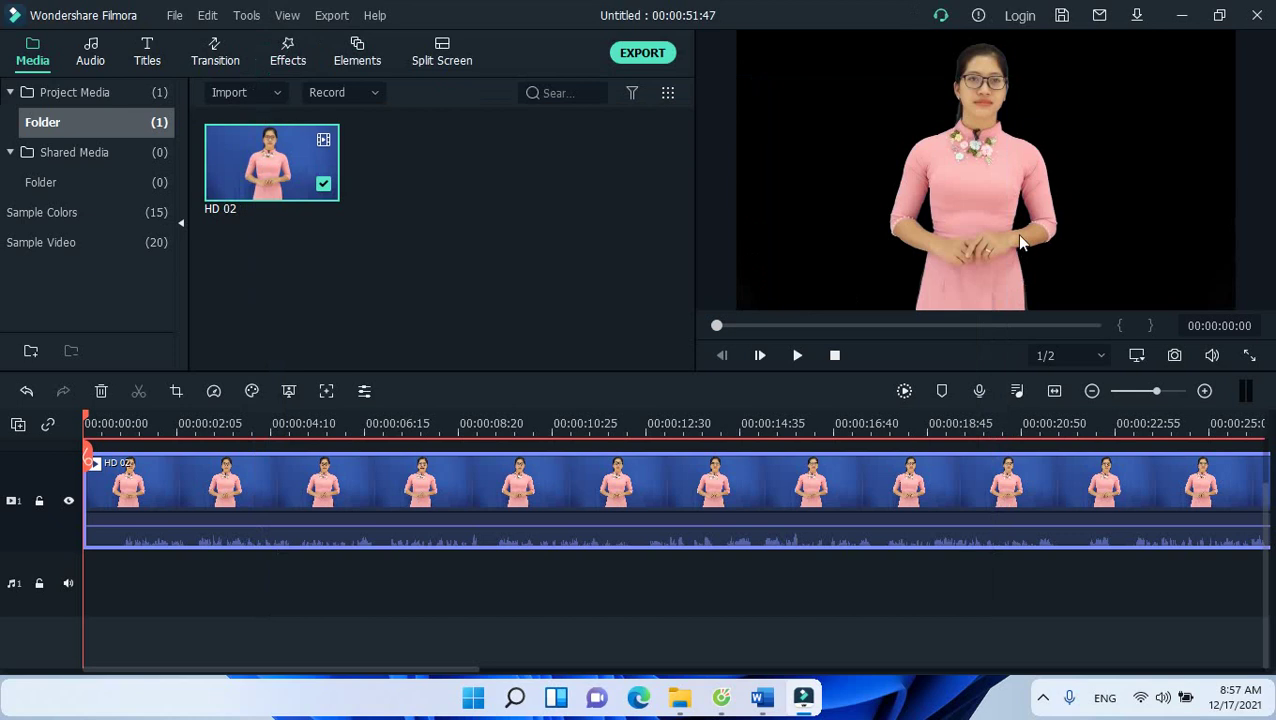
# - Scale the presenter clip down in the preview and position it at the lower centre of the frame
pyautogui.click(990, 132)
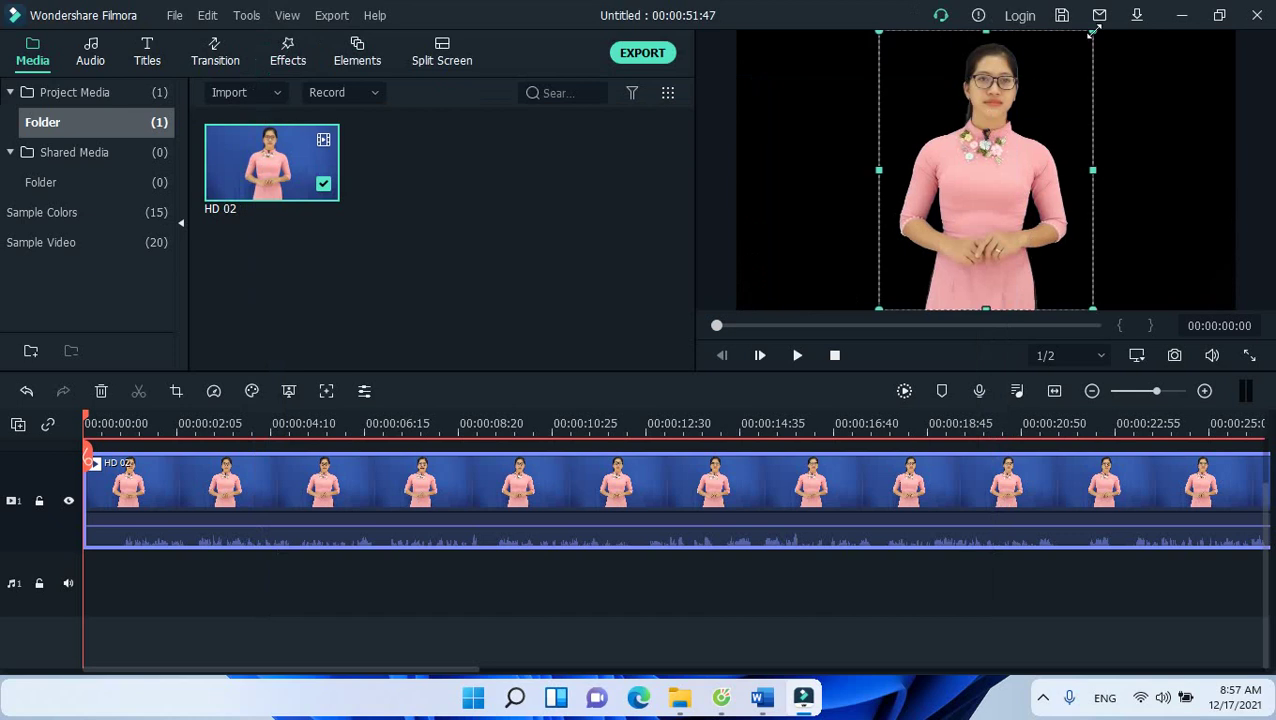
pyautogui.moveTo(1093, 31); pyautogui.dragTo(1045, 114)
pyautogui.moveTo(964, 225)
pyautogui.mouseDown()
pyautogui.moveTo(1185, 228)
pyautogui.moveTo(935, 234)
pyautogui.moveTo(972, 235)
pyautogui.mouseUp()
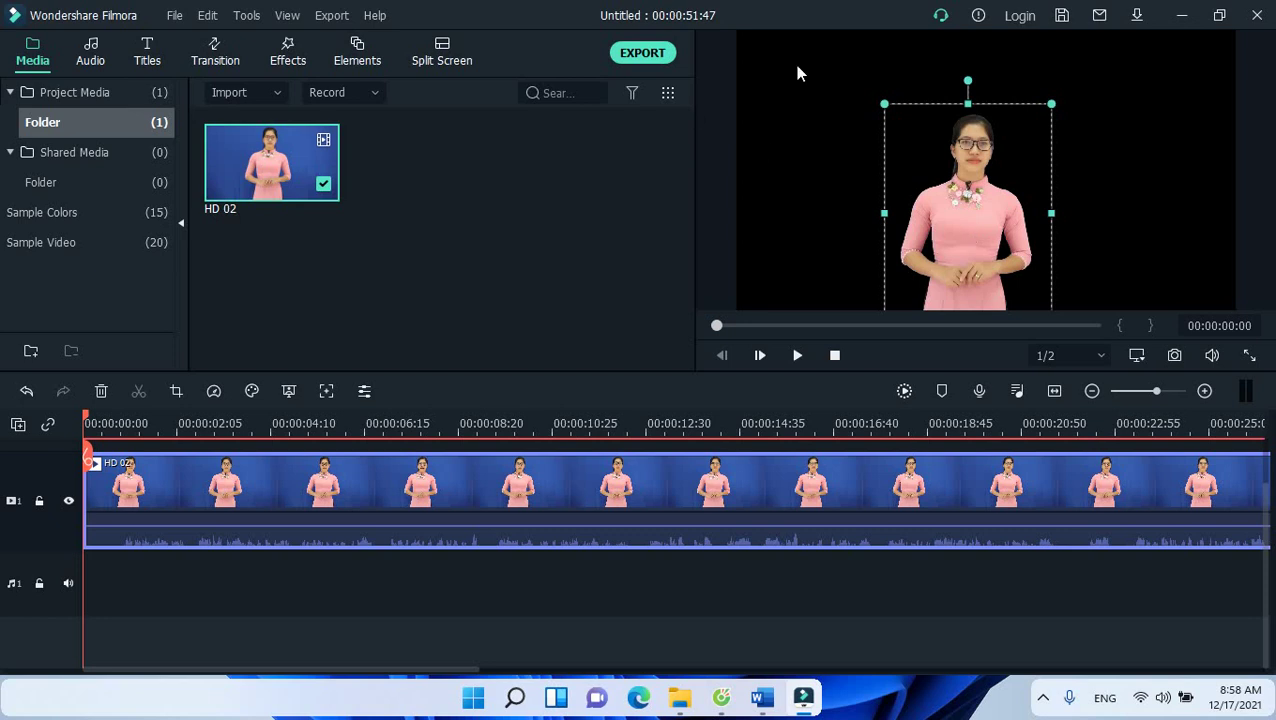
# - Import Da lat tu tren cao.mp4 from the video folder into the project media
pyautogui.click(277, 96)
pyautogui.click(276, 126)
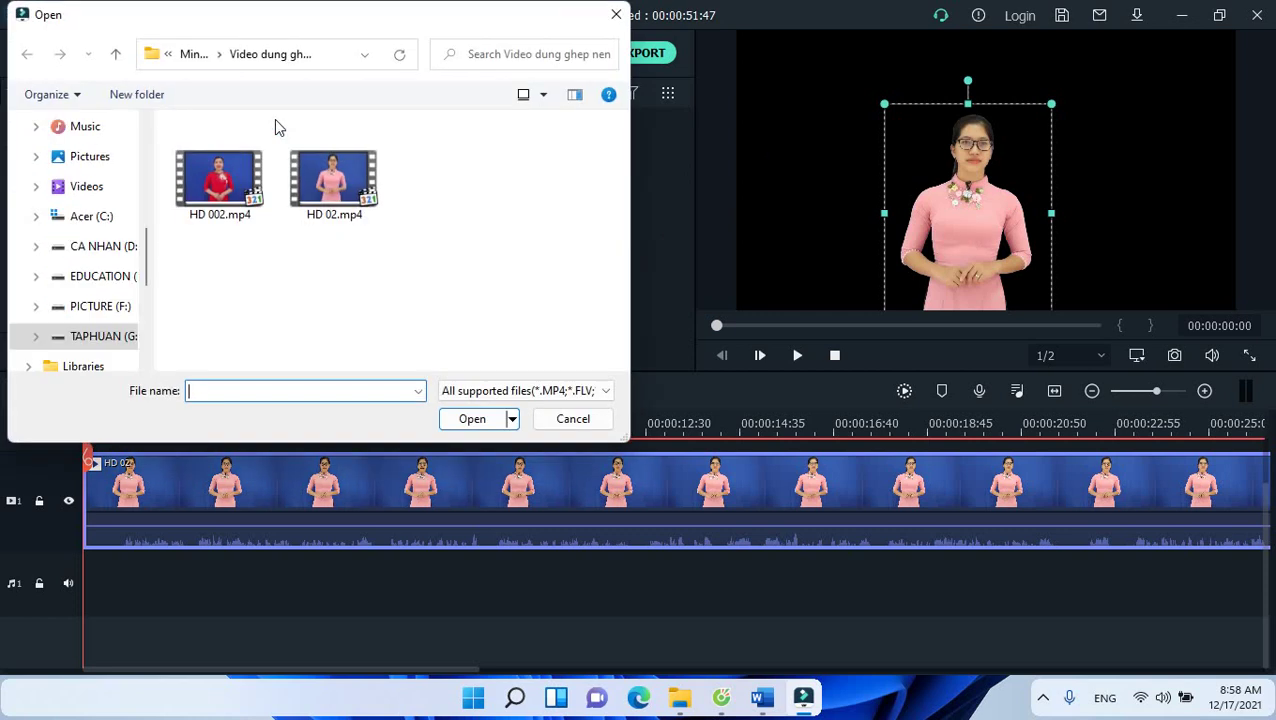
pyautogui.click(187, 52)
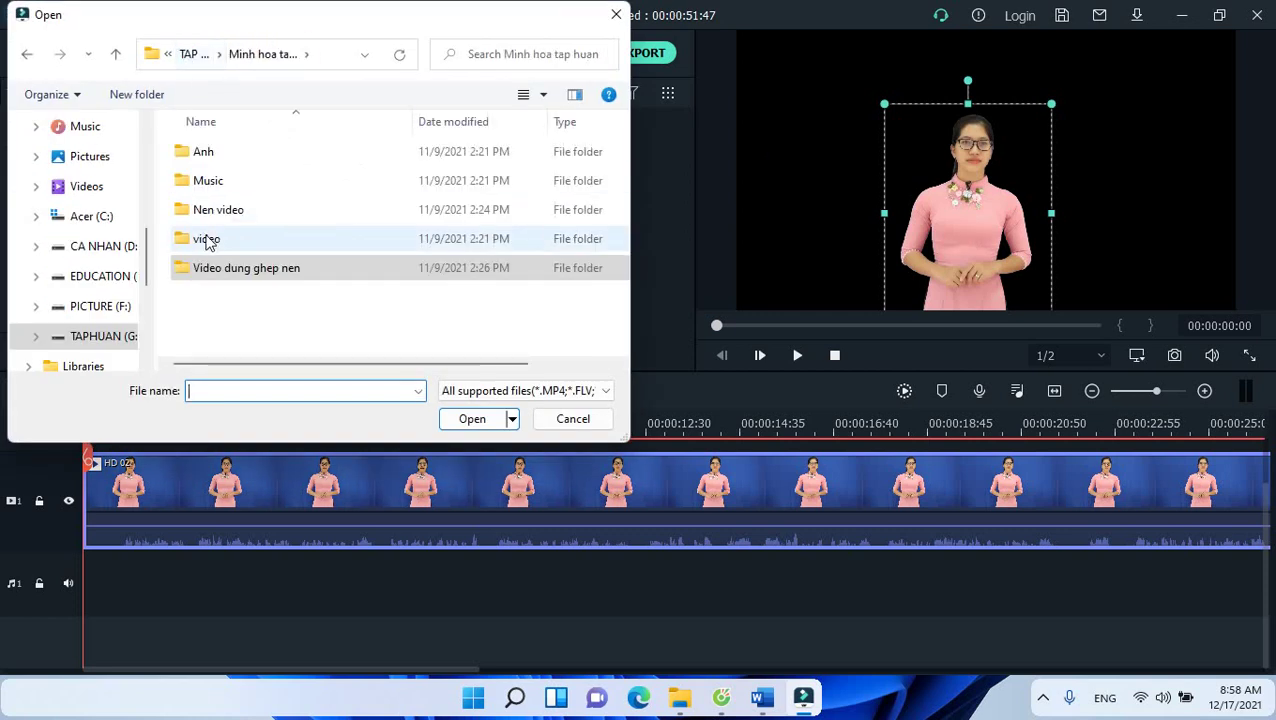
pyautogui.doubleClick(207, 240)
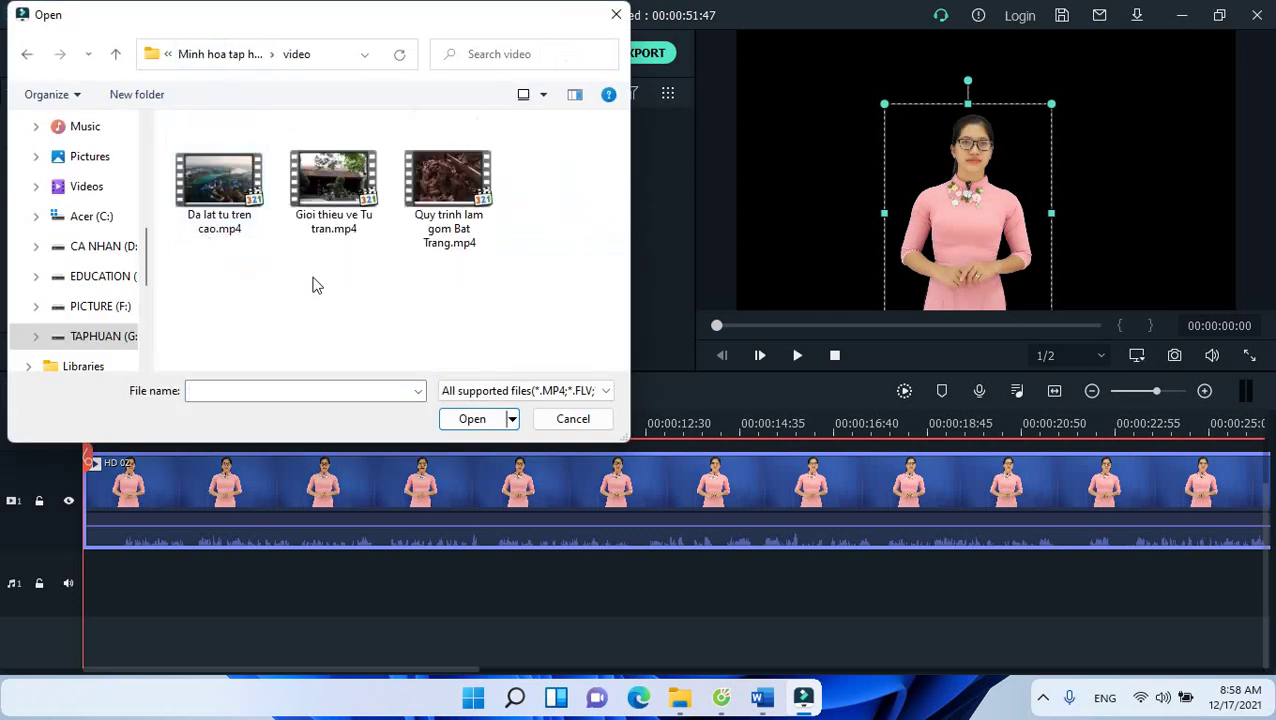
pyautogui.click(222, 208)
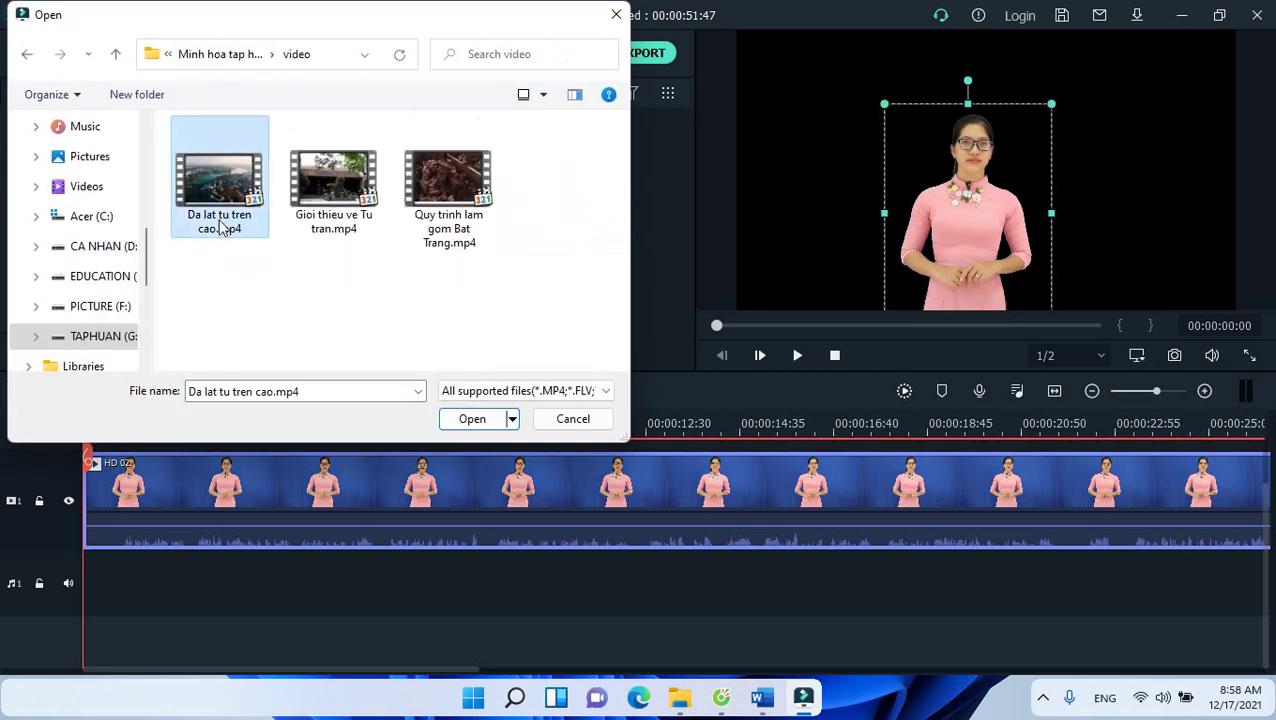
pyautogui.click(466, 420)
# - Place the Da lat tu tren cao clip on a track above HD 02 from the start and stretch it to fill the frame's full height
pyautogui.moveTo(406, 192)
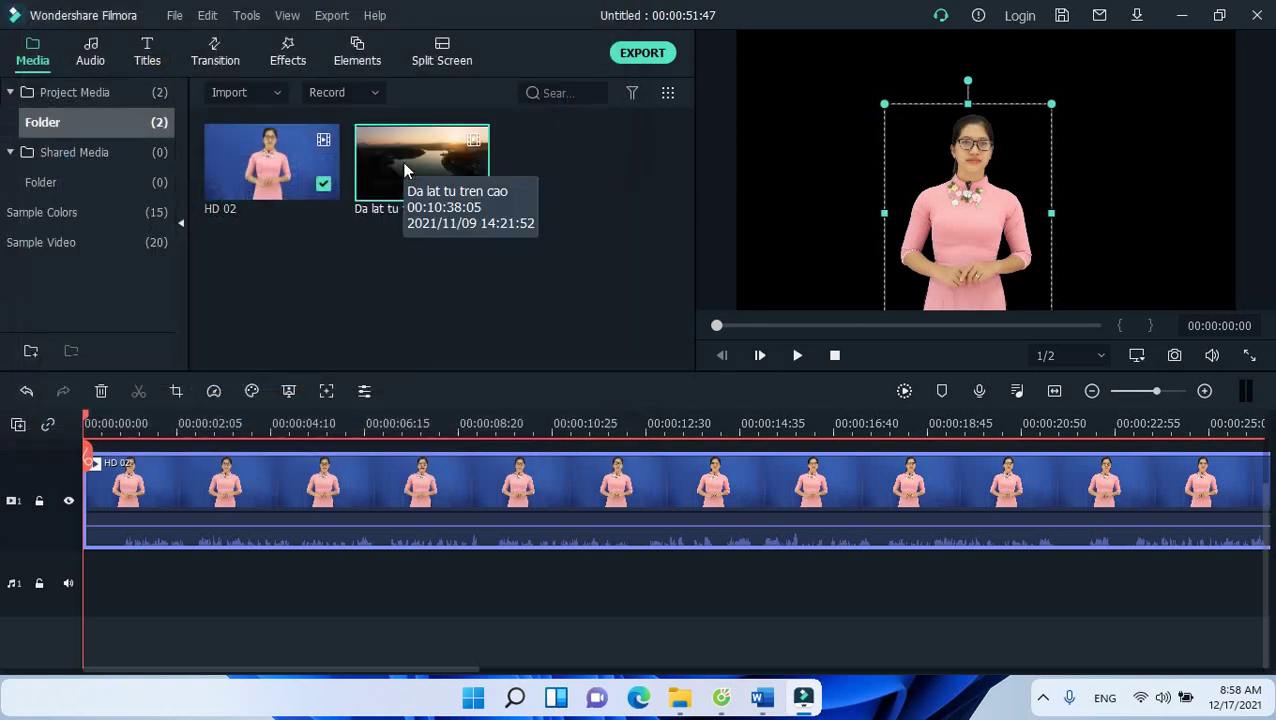
pyautogui.moveTo(405, 172); pyautogui.dragTo(260, 470)
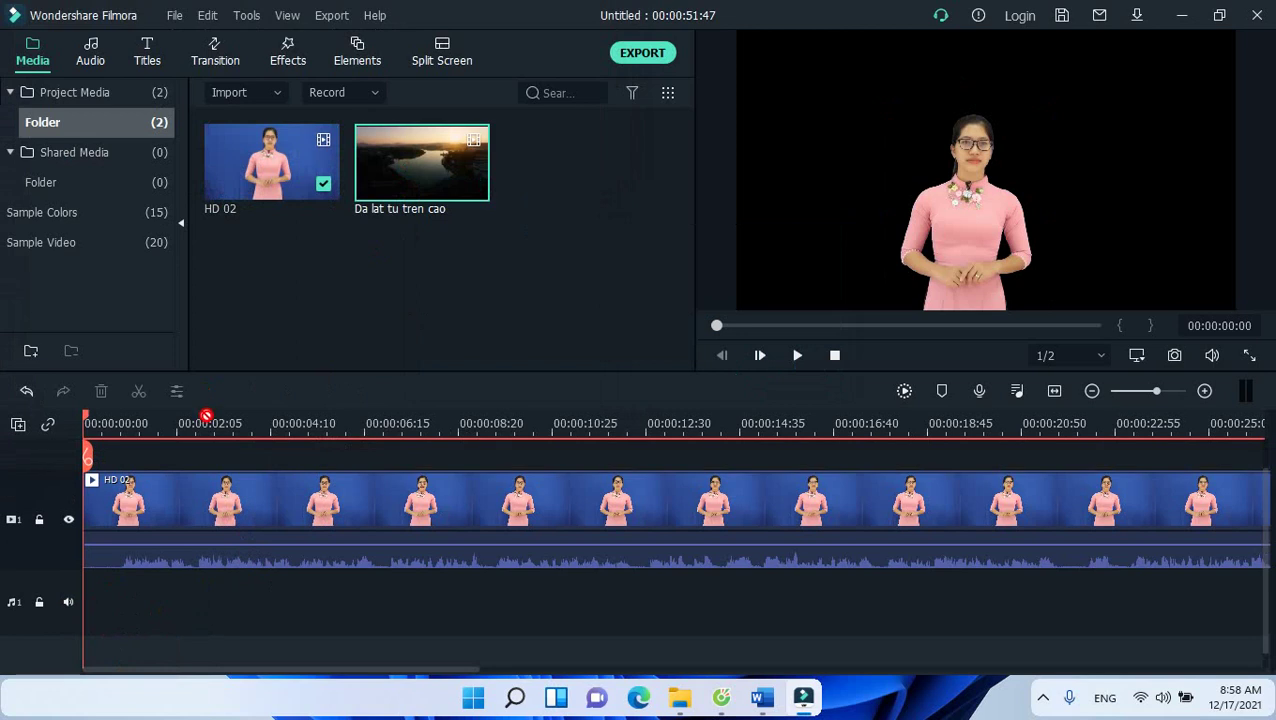
pyautogui.moveTo(205, 415); pyautogui.dragTo(63, 455)
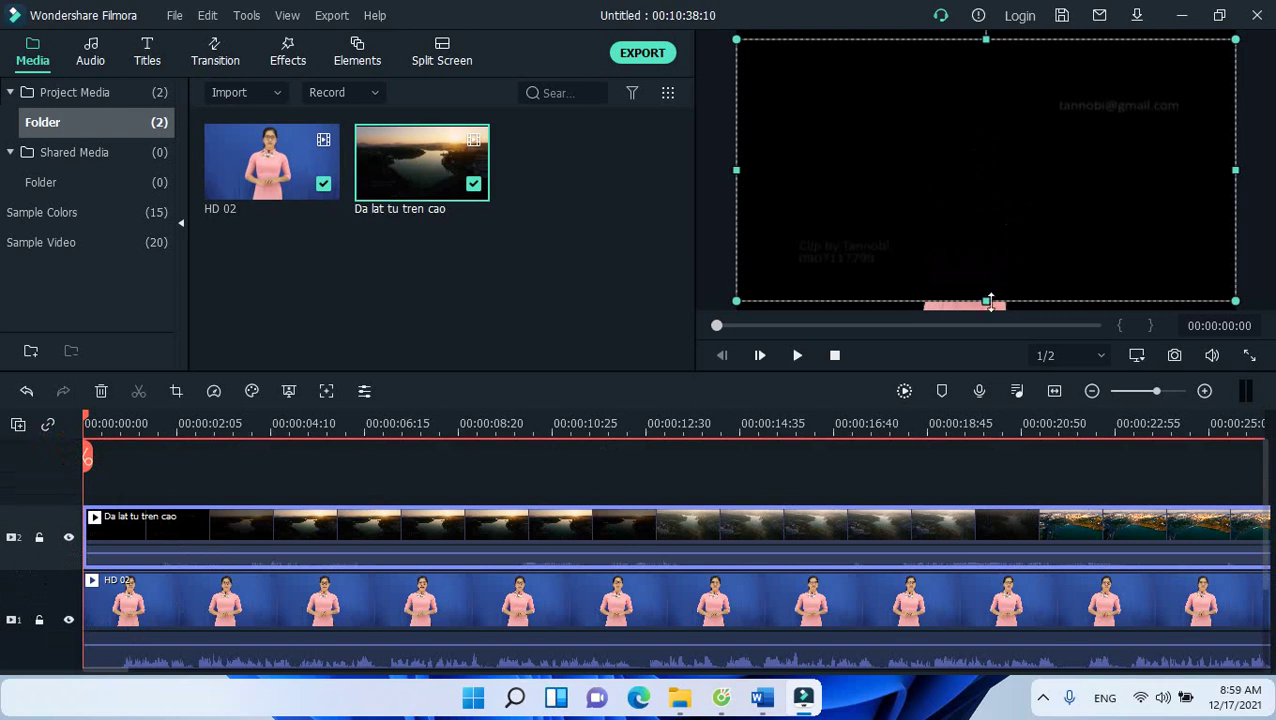
pyautogui.moveTo(987, 310); pyautogui.dragTo(986, 311)
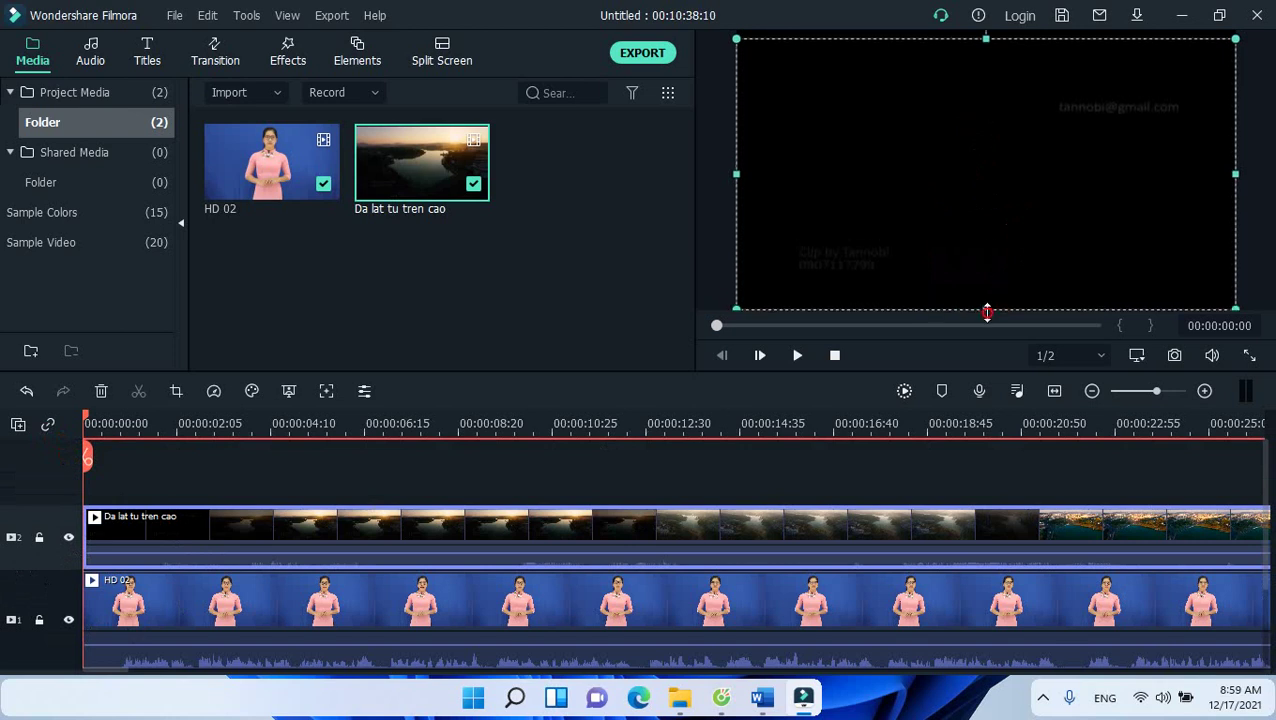
pyautogui.moveTo(986, 39); pyautogui.dragTo(986, 31)
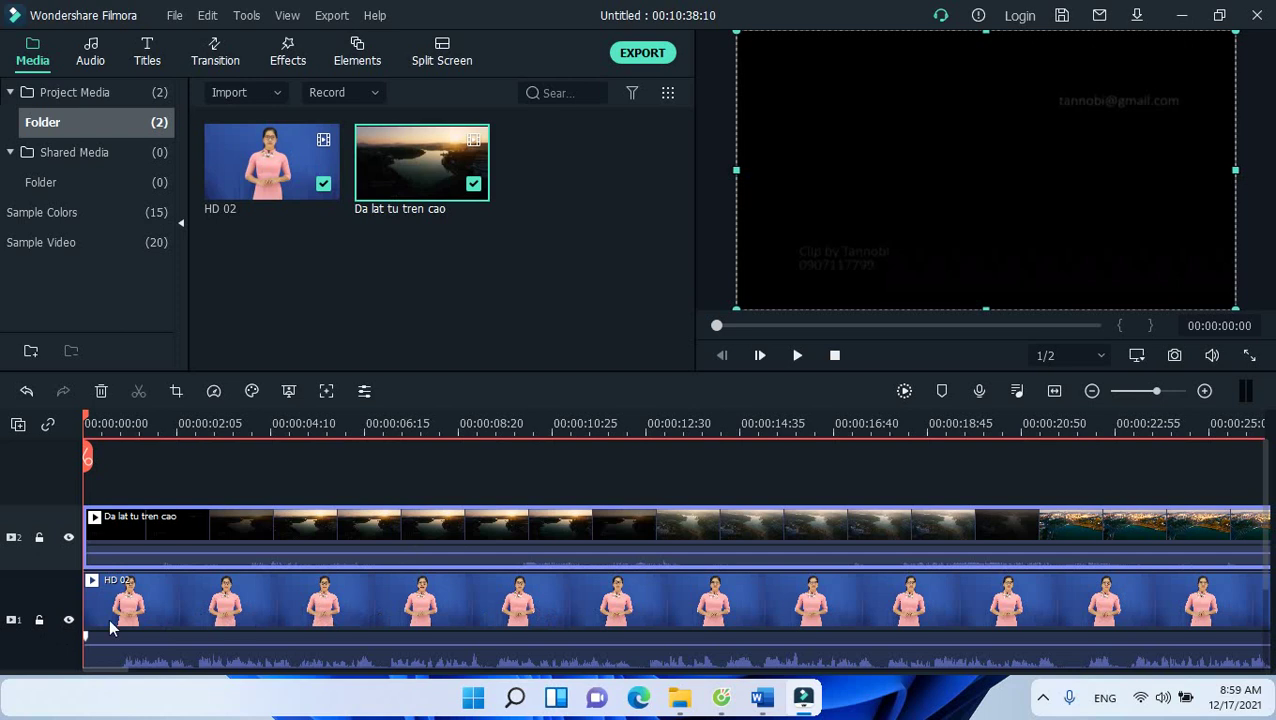
# - With the HD 02 track locked, split the Da lat clip at 00:02:45:26 and delete the part before the cut
pyautogui.click(40, 621)
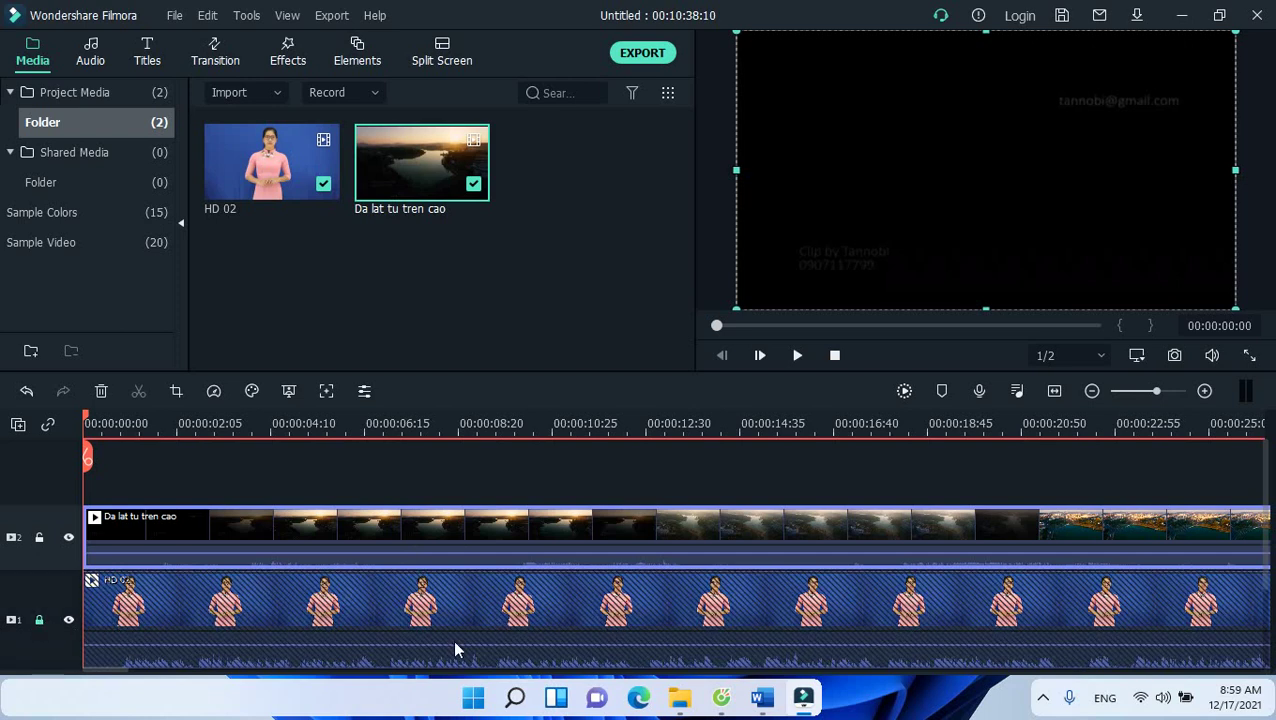
pyautogui.click(1087, 393)
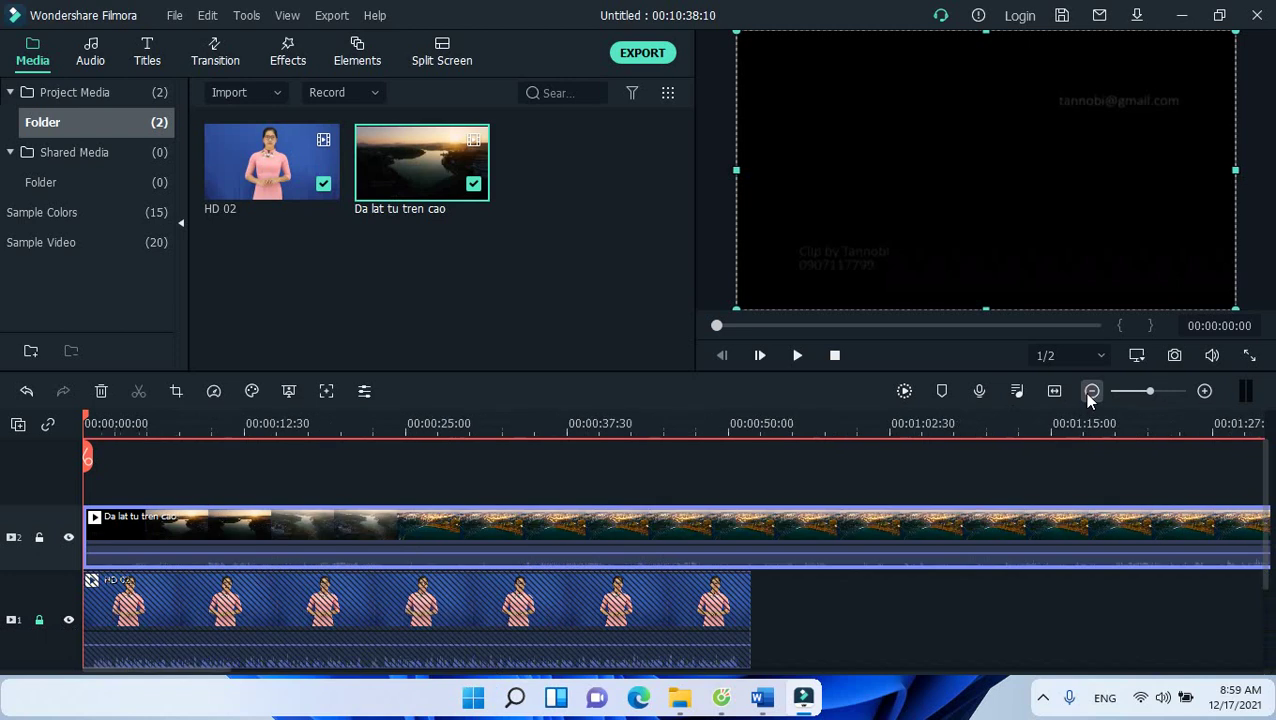
pyautogui.click(1087, 393)
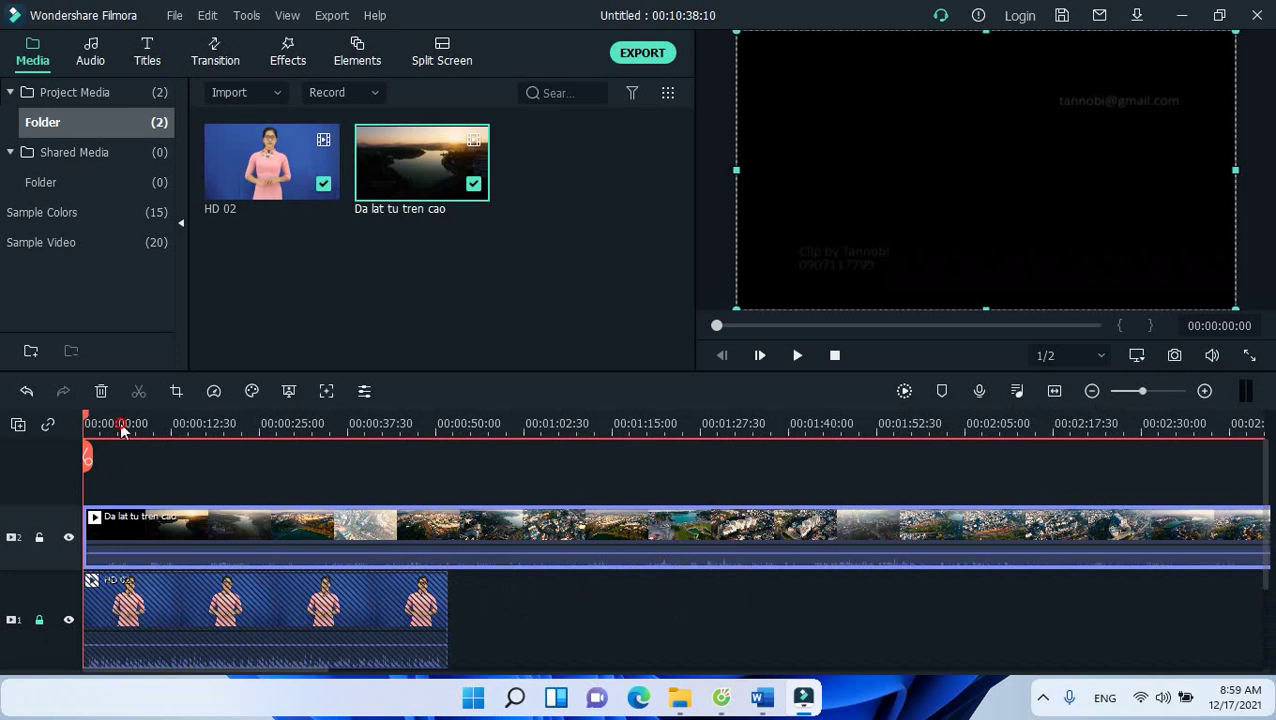
pyautogui.moveTo(120, 428); pyautogui.dragTo(1017, 530)
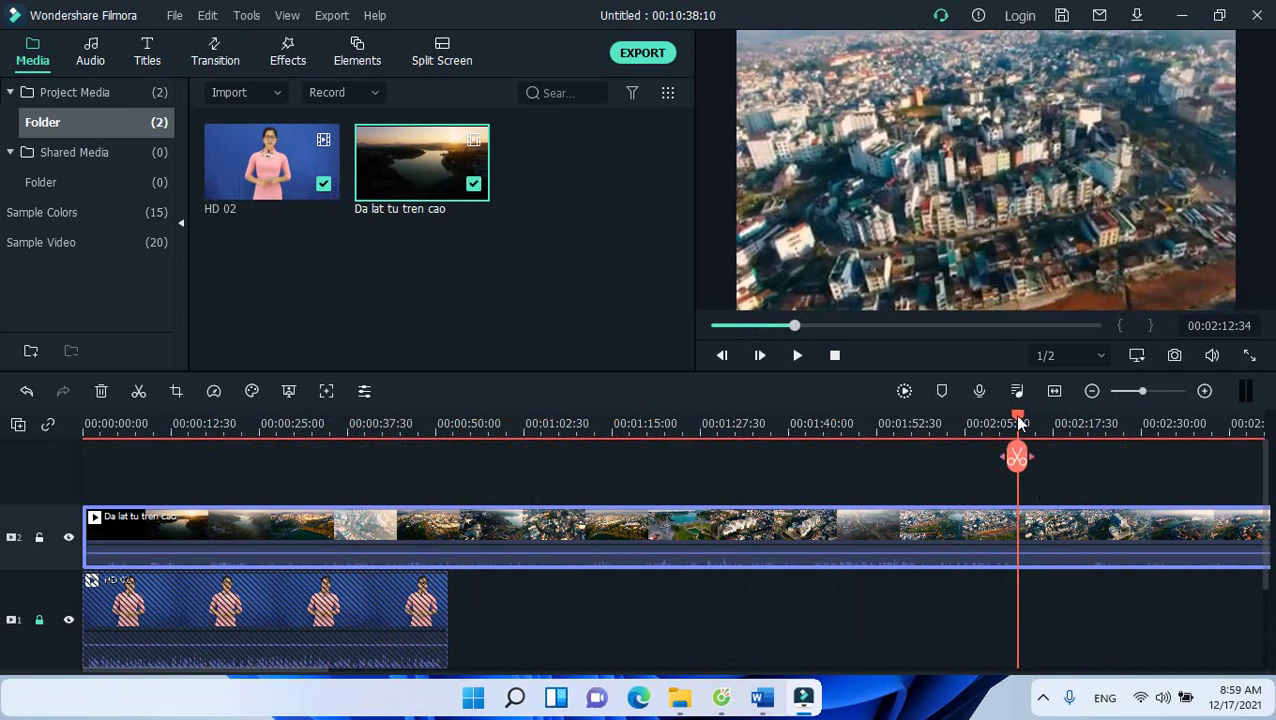
pyautogui.click(714, 441)
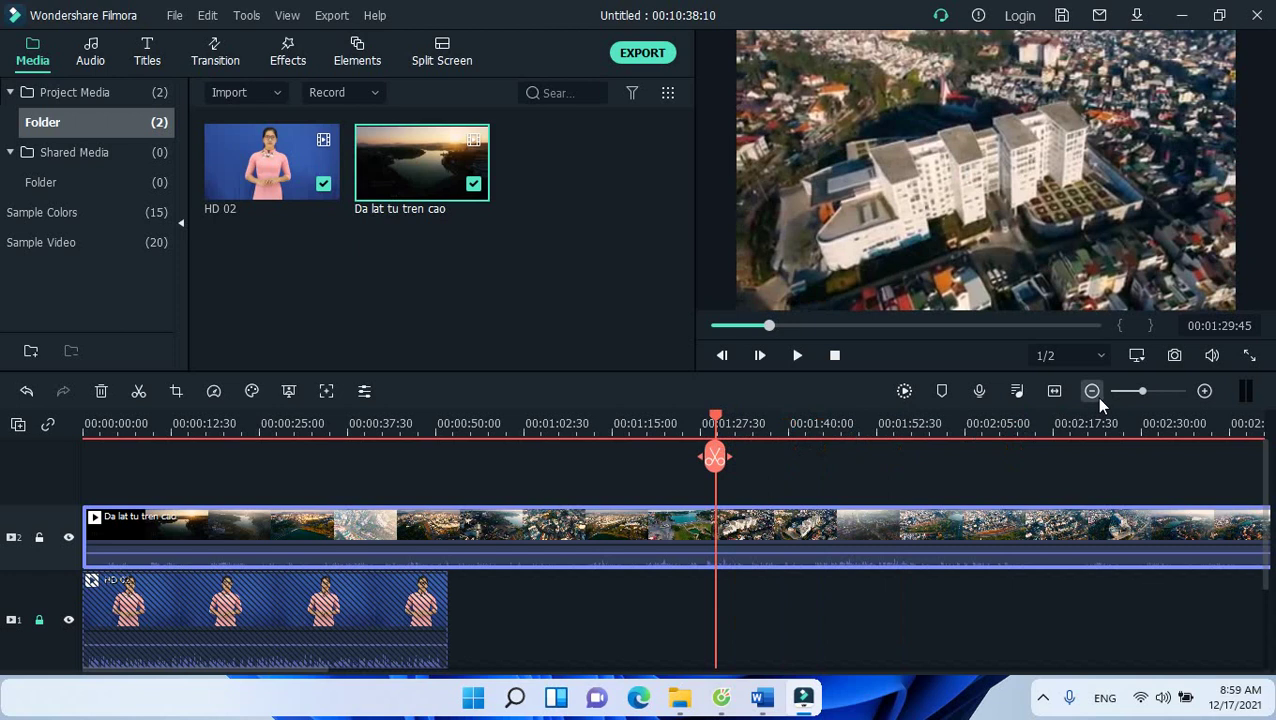
pyautogui.click(1094, 394)
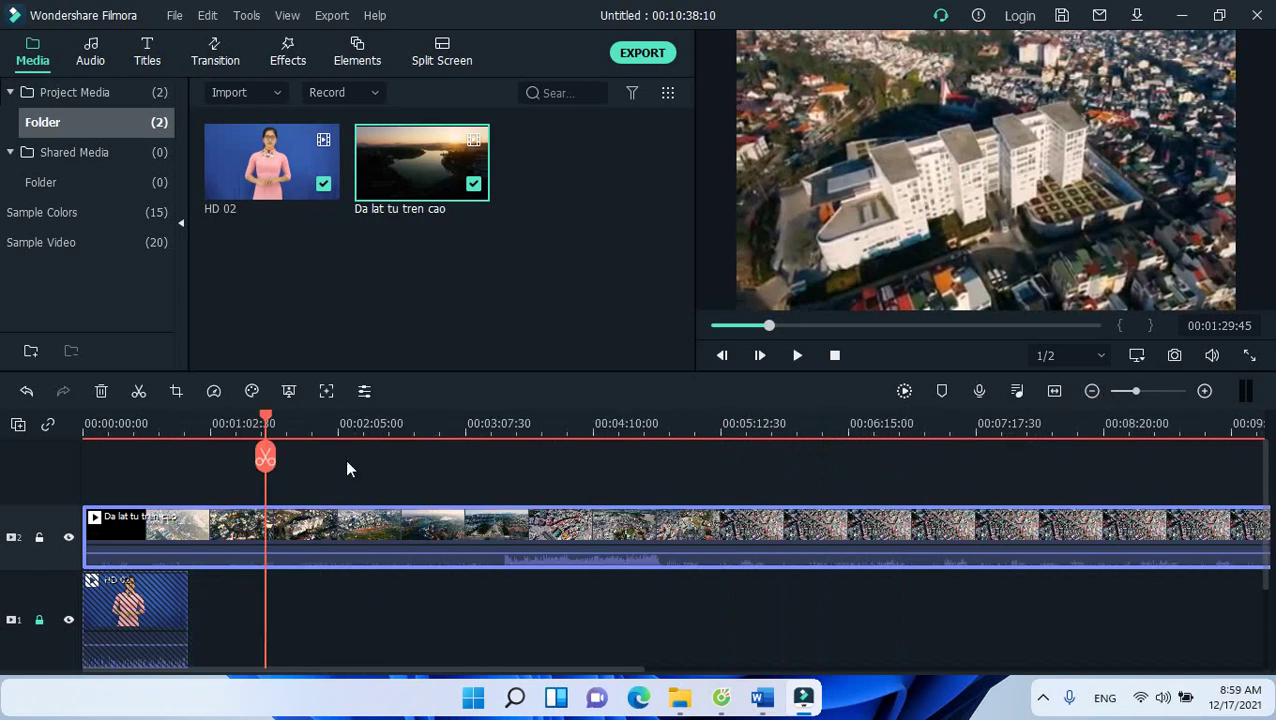
pyautogui.moveTo(347, 469); pyautogui.dragTo(421, 482)
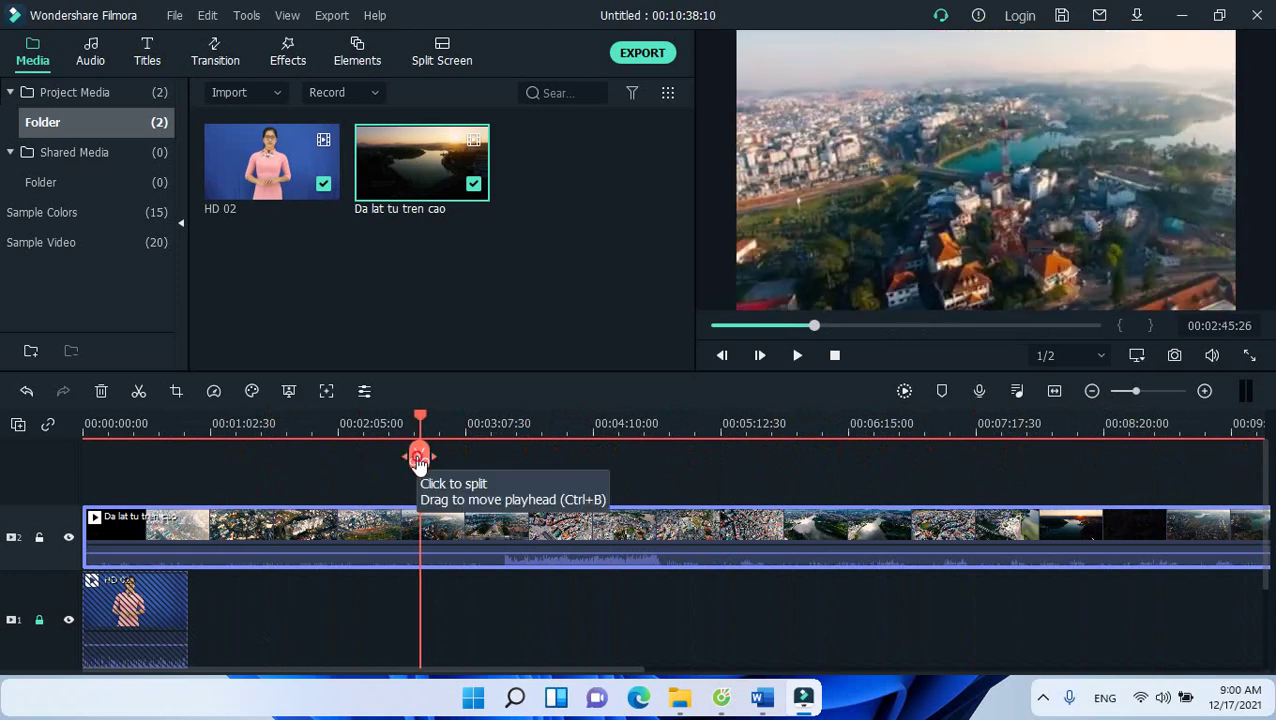
pyautogui.click(420, 458)
pyautogui.click(250, 537)
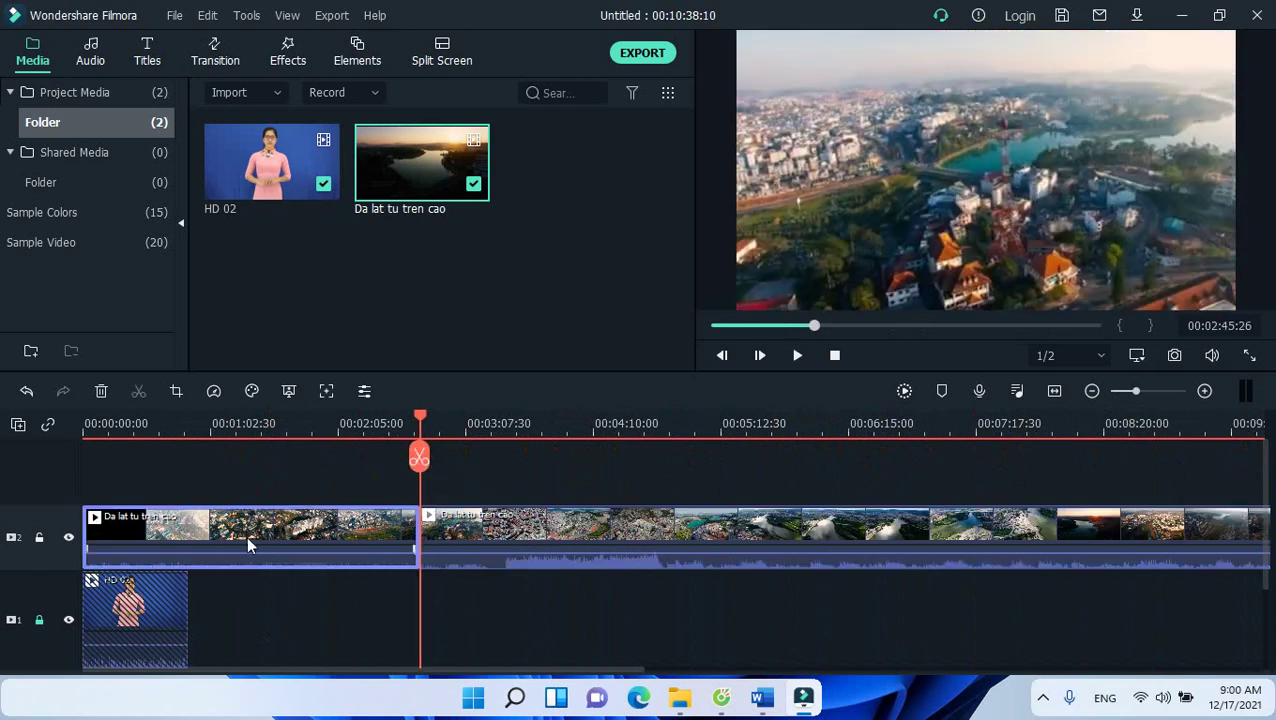
pyautogui.click(100, 391)
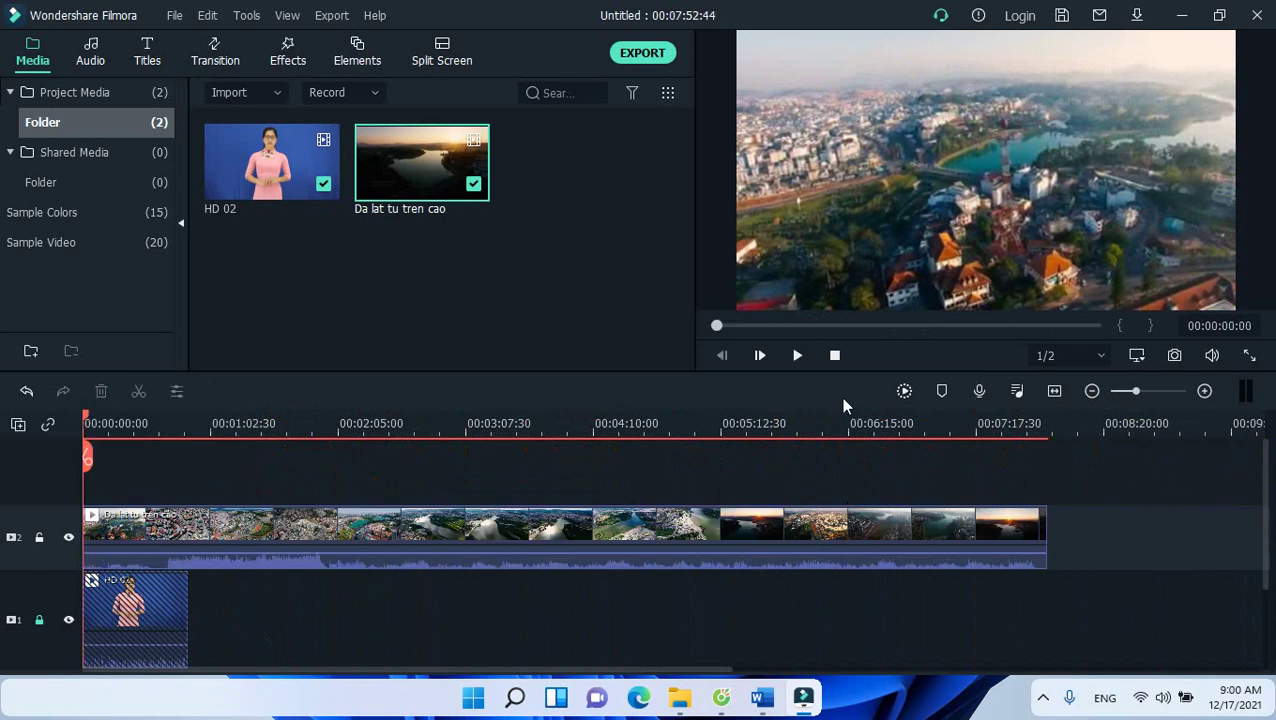
# - Split the Da lat clip at the end of HD 02, at 00:00:51:28, and delete the remainder after the cut
pyautogui.click(797, 356)
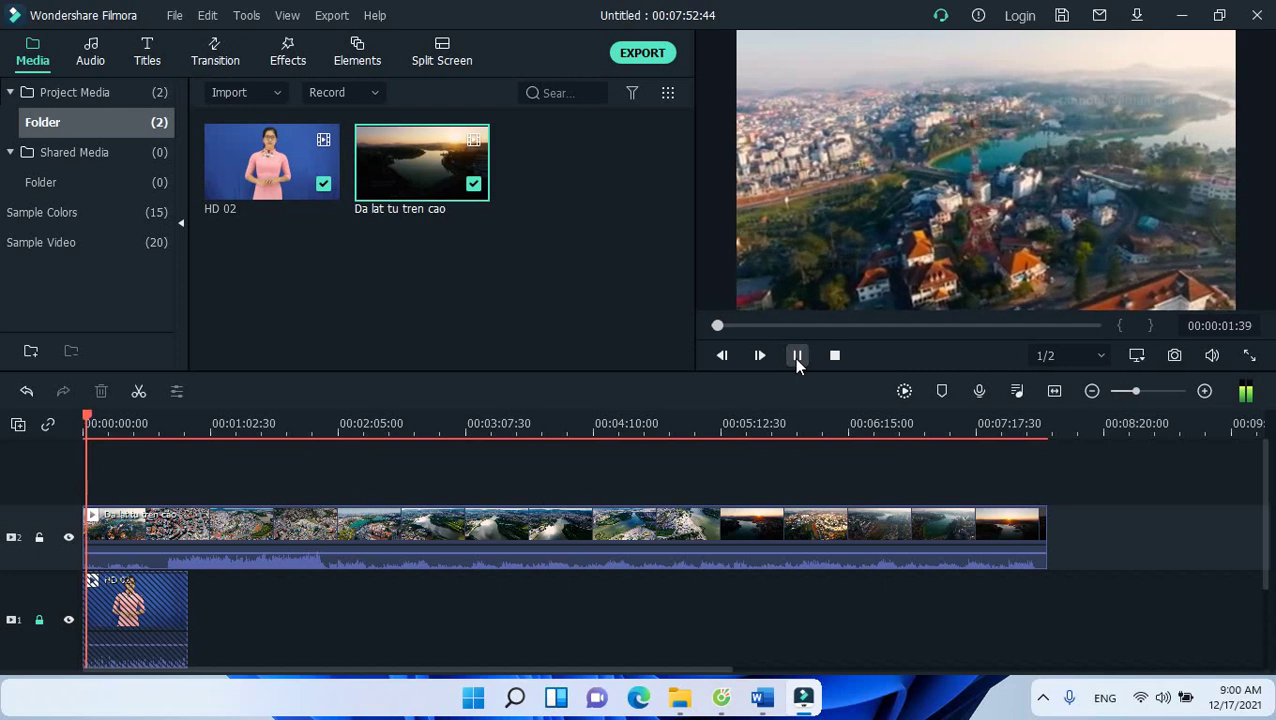
pyautogui.click(797, 356)
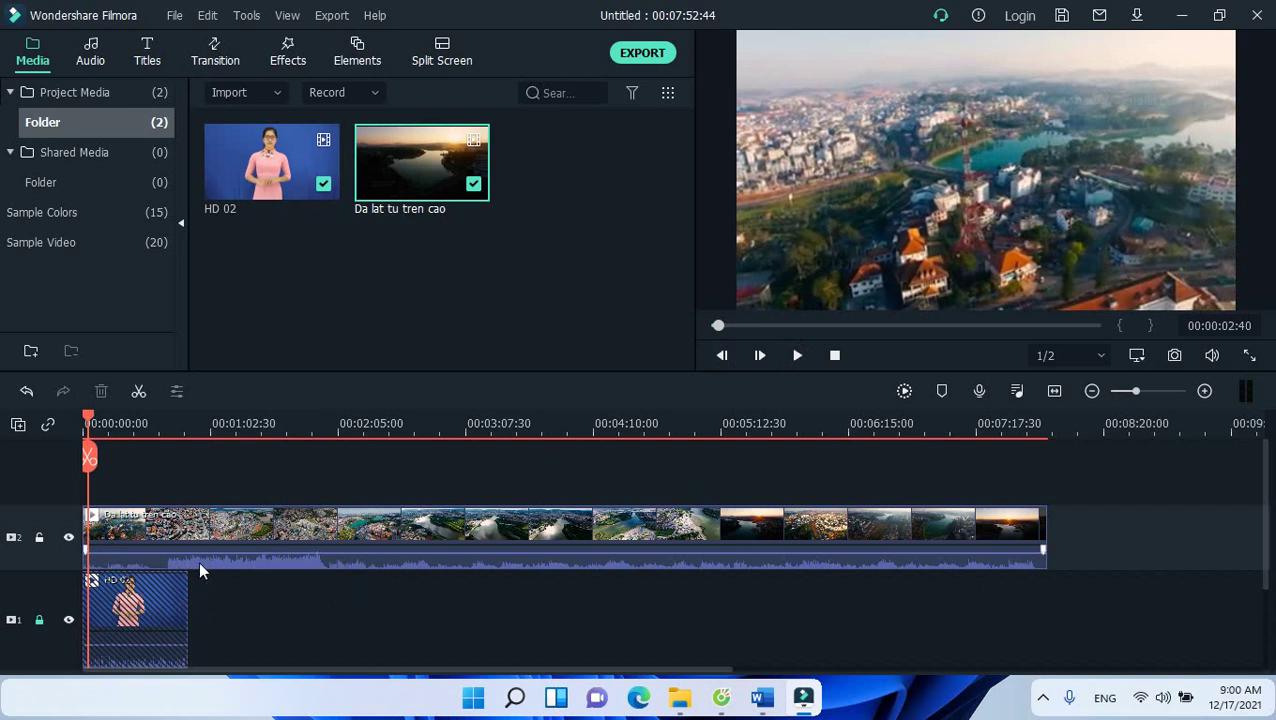
pyautogui.click(190, 431)
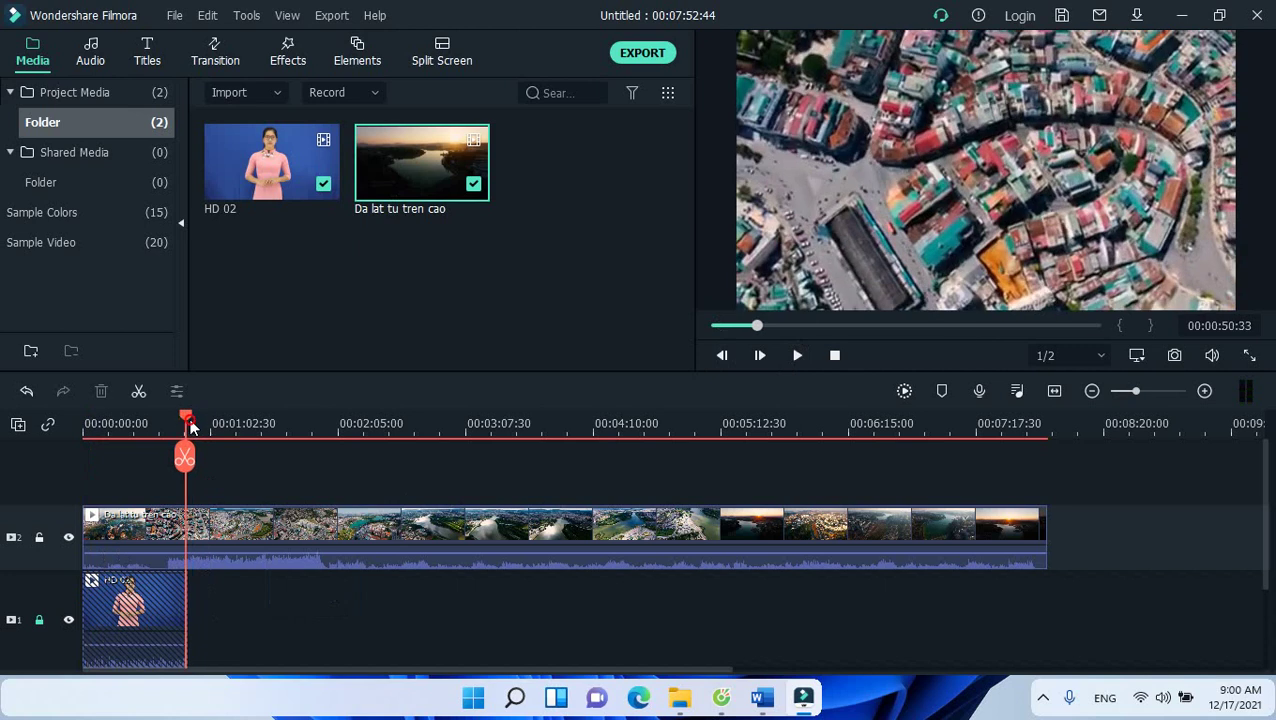
pyautogui.moveTo(190, 420); pyautogui.dragTo(187, 418)
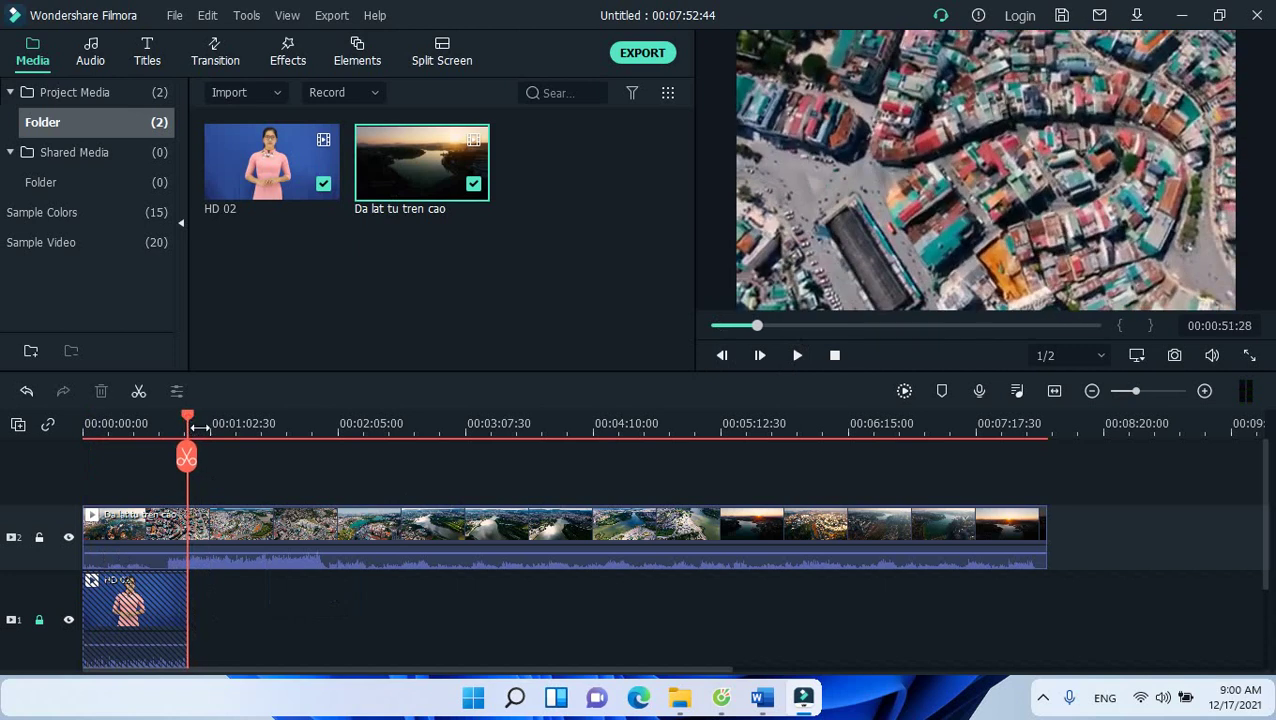
pyautogui.click(203, 463)
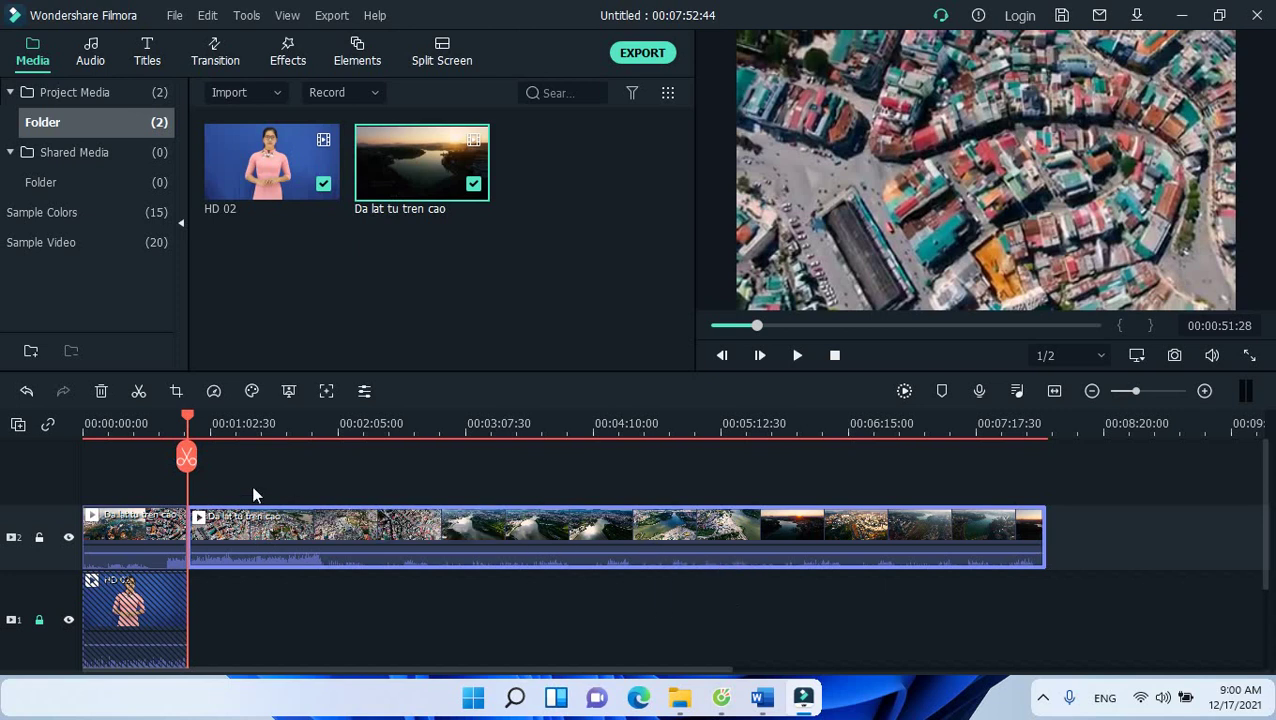
pyautogui.click(105, 393)
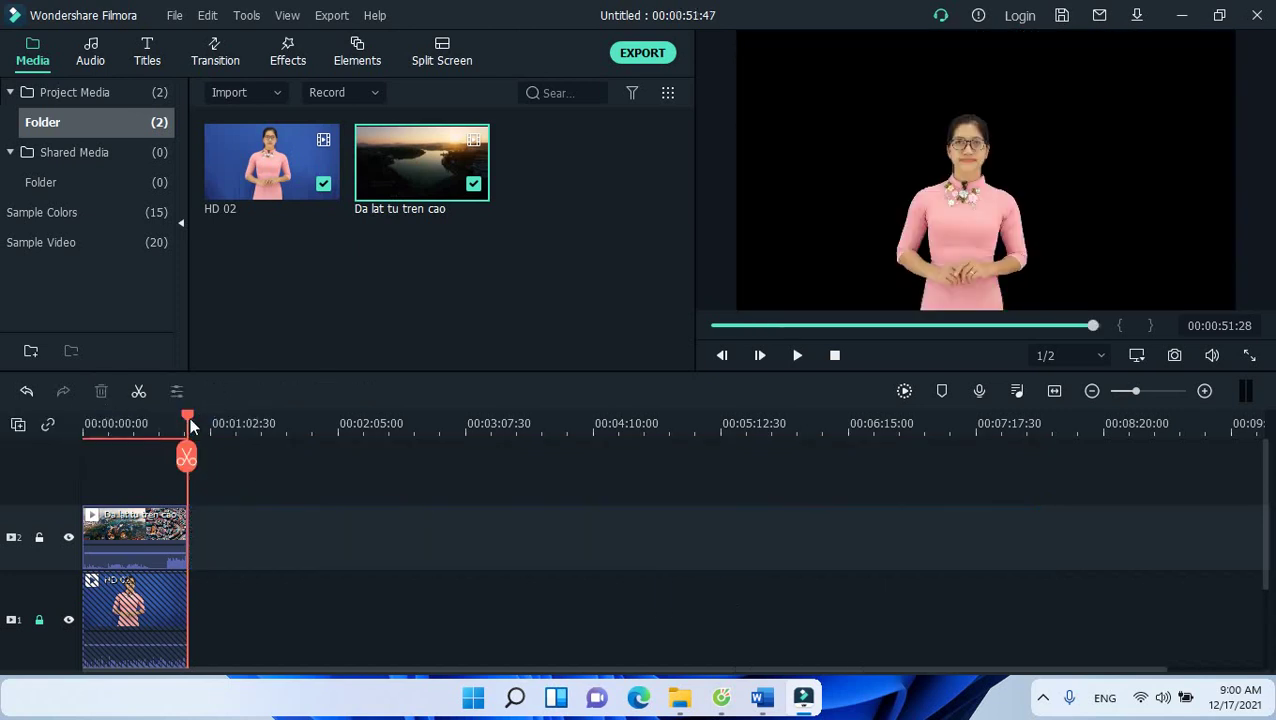
# - Unlock the HD 02 track and move the HD 02 clip to a track above the Da lat clip, aligned at the start
pyautogui.moveTo(187, 418); pyautogui.dragTo(59, 447)
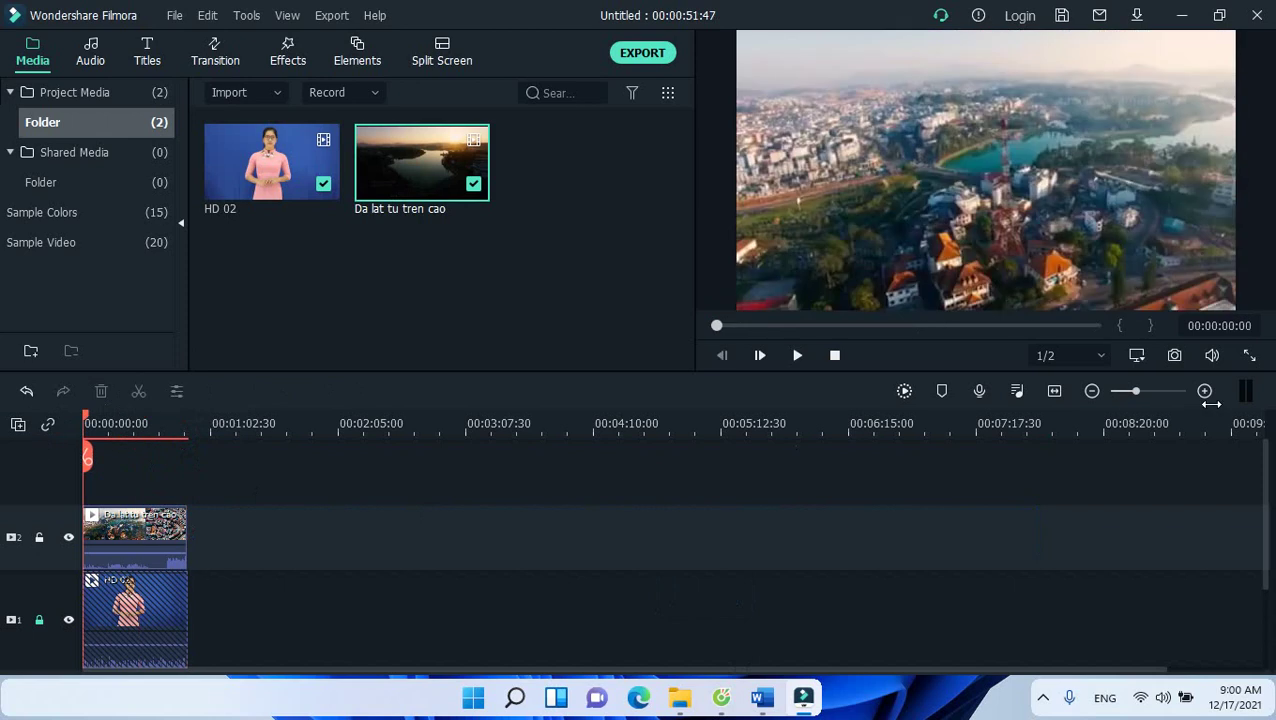
pyautogui.click(1203, 392)
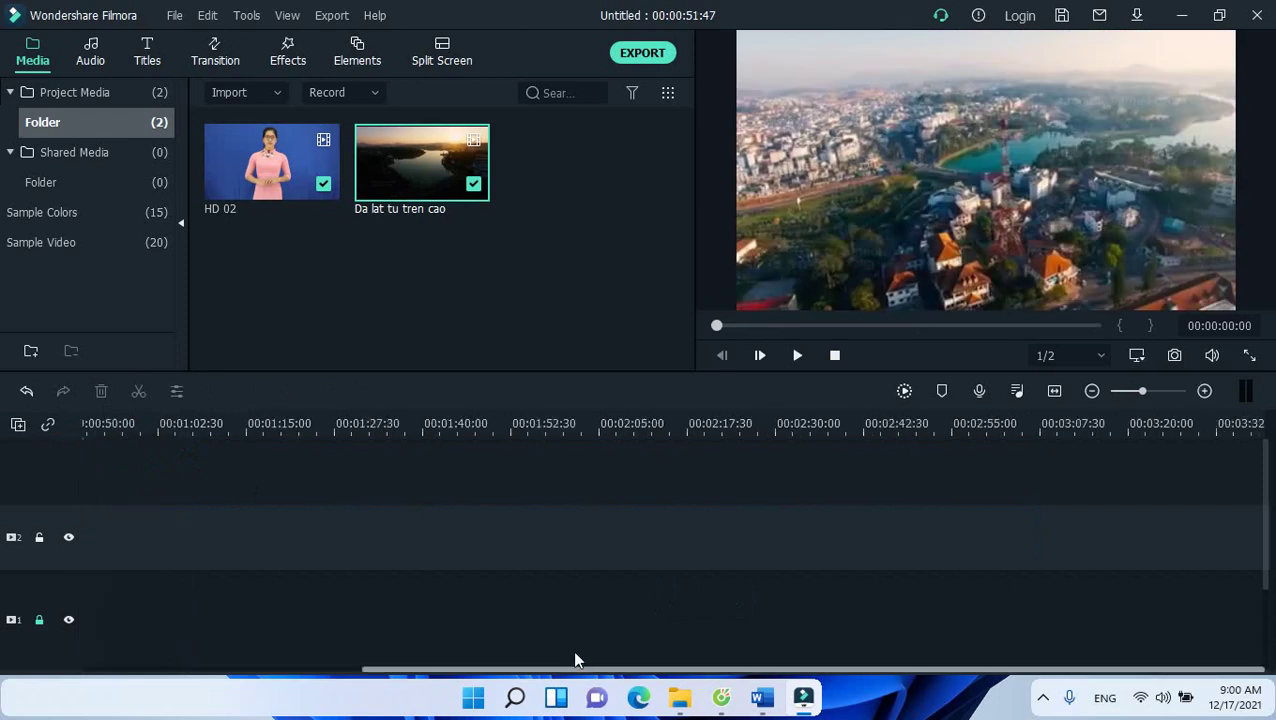
pyautogui.moveTo(555, 670); pyautogui.dragTo(90, 672)
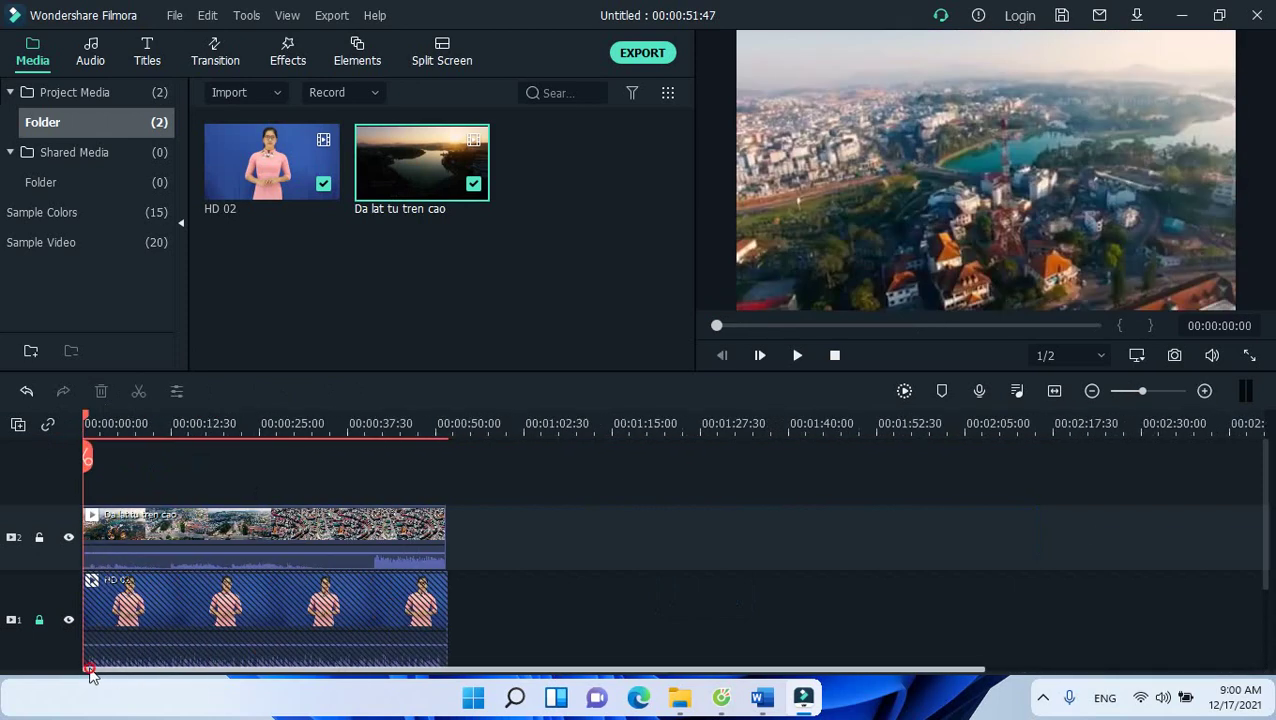
pyautogui.click(1205, 392)
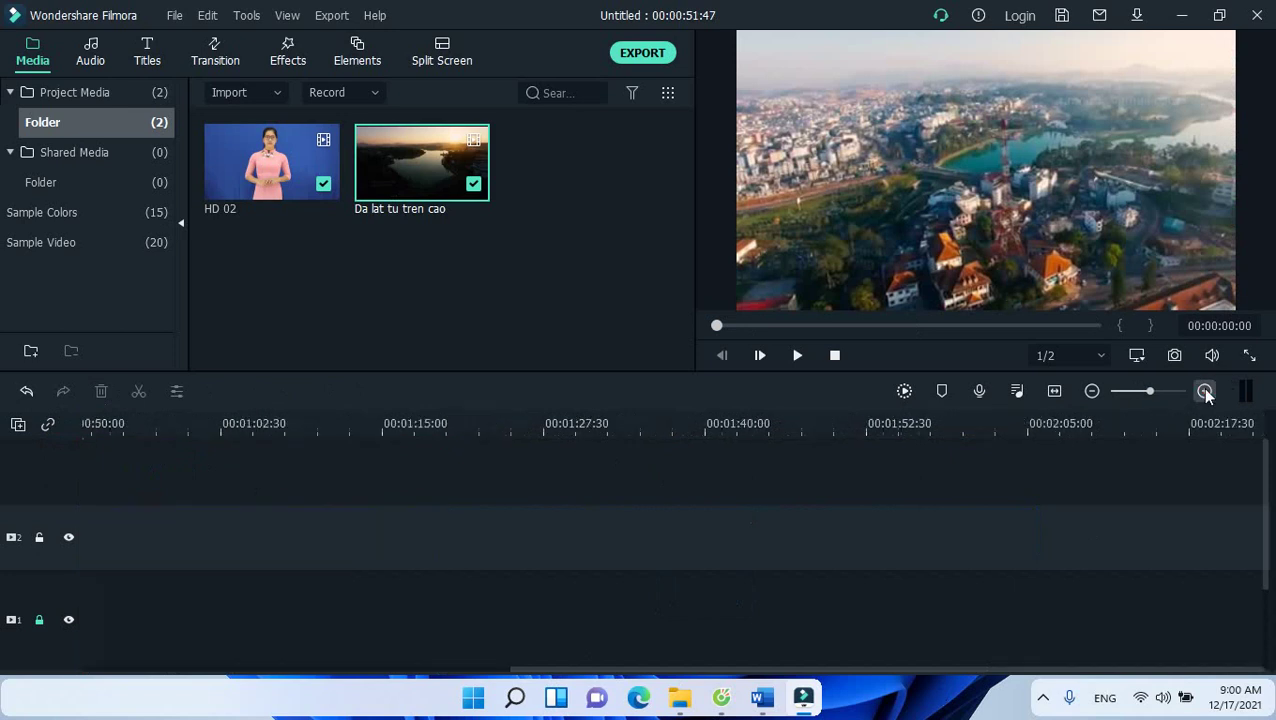
pyautogui.moveTo(630, 672); pyautogui.dragTo(70, 664)
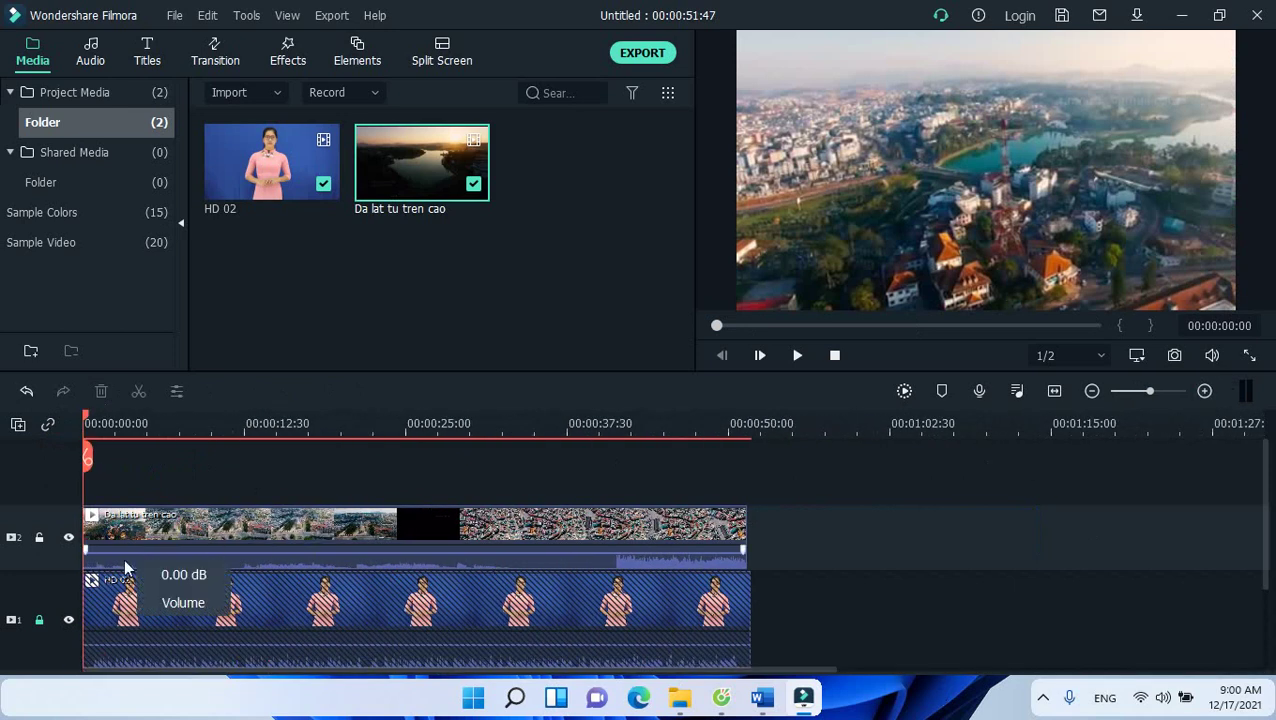
pyautogui.click(40, 620)
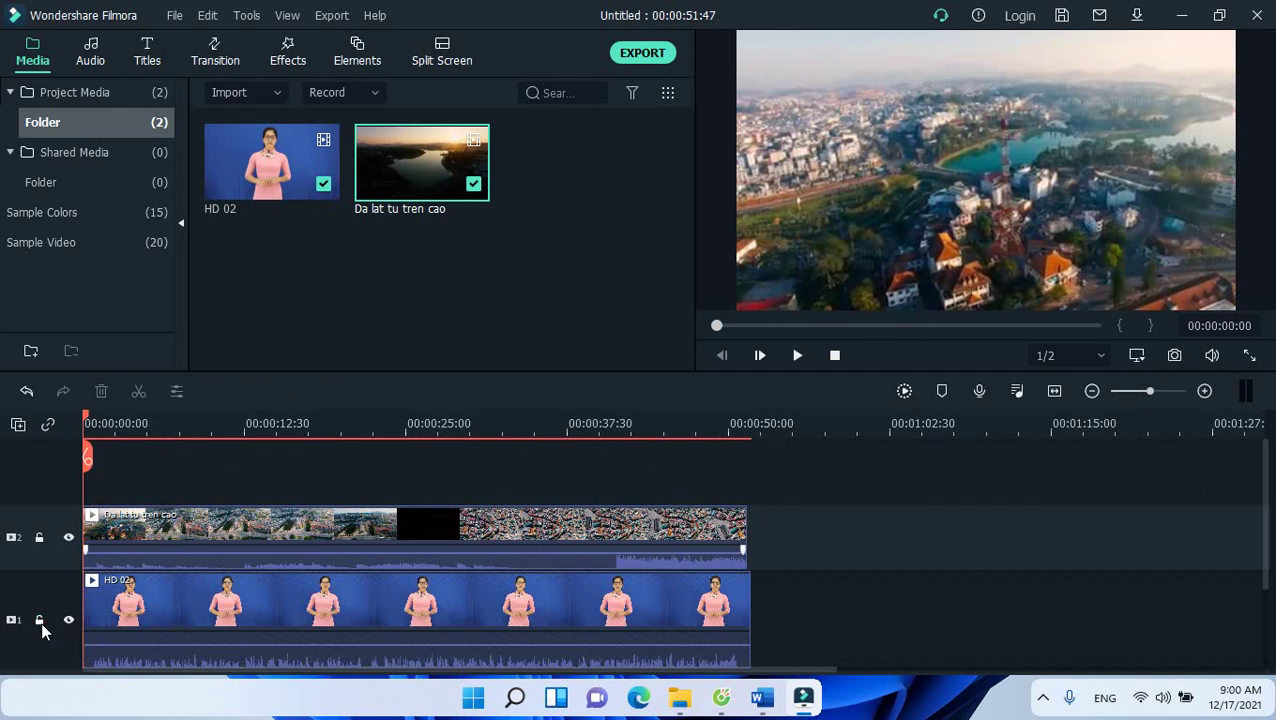
pyautogui.click(172, 611)
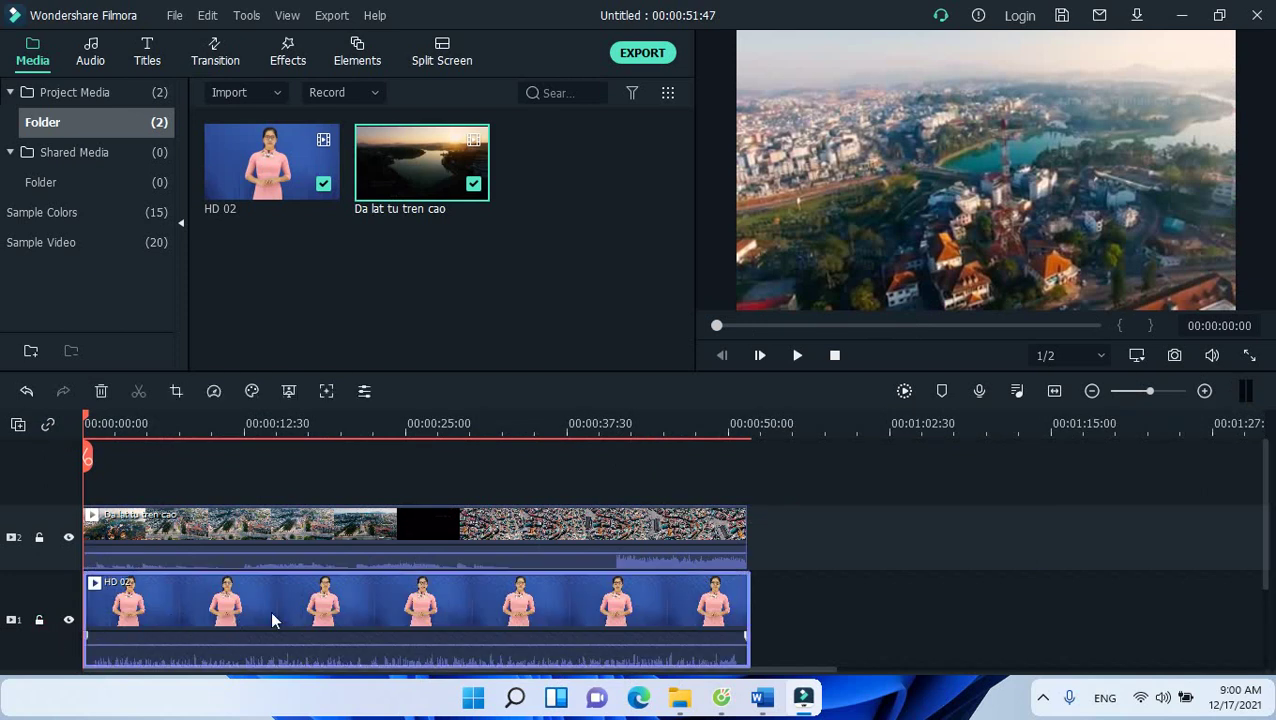
pyautogui.moveTo(271, 615); pyautogui.dragTo(248, 491)
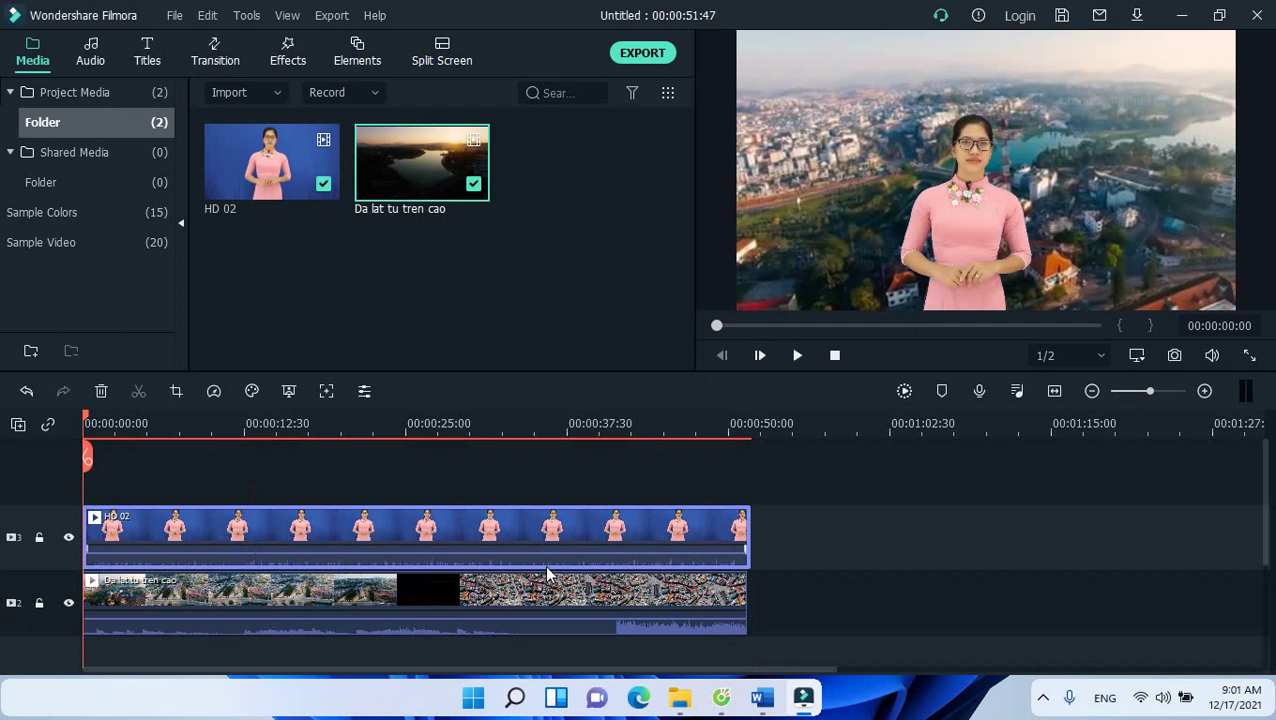
# - Play the composite from the start and again from about 00:00:42 to check the presenter over the background
pyautogui.click(797, 356)
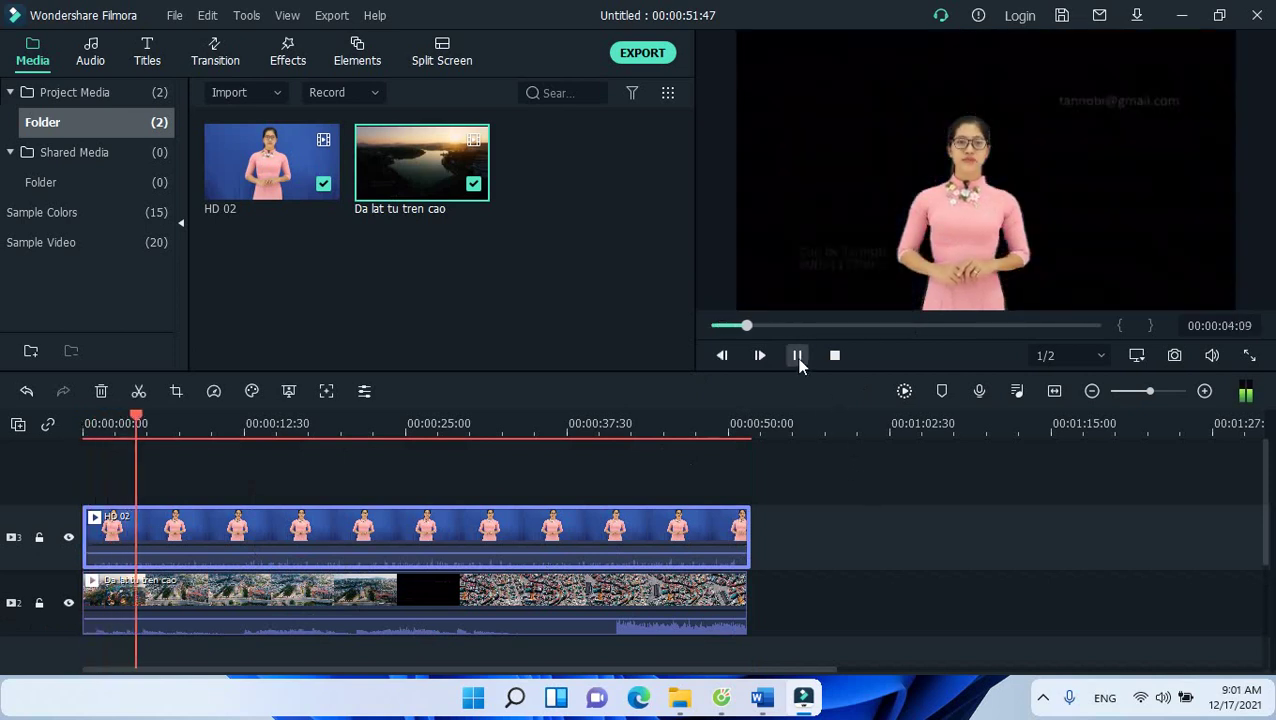
pyautogui.click(625, 423)
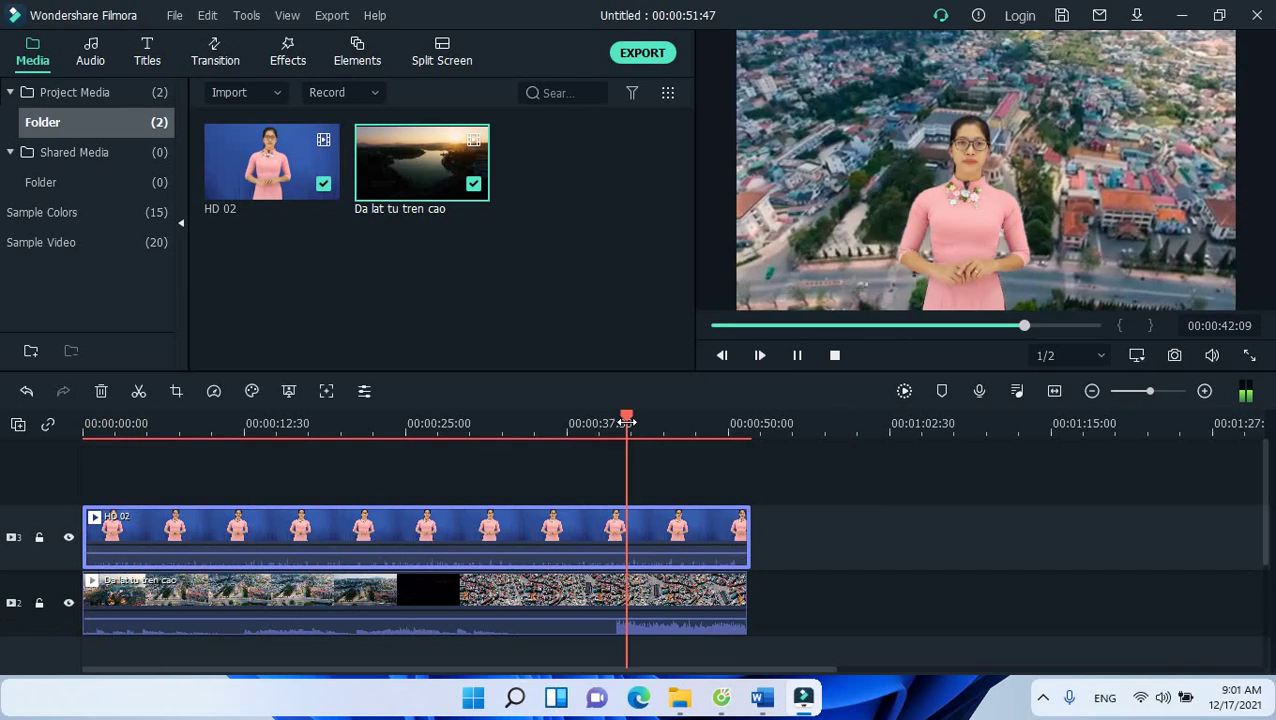
pyautogui.click(797, 355)
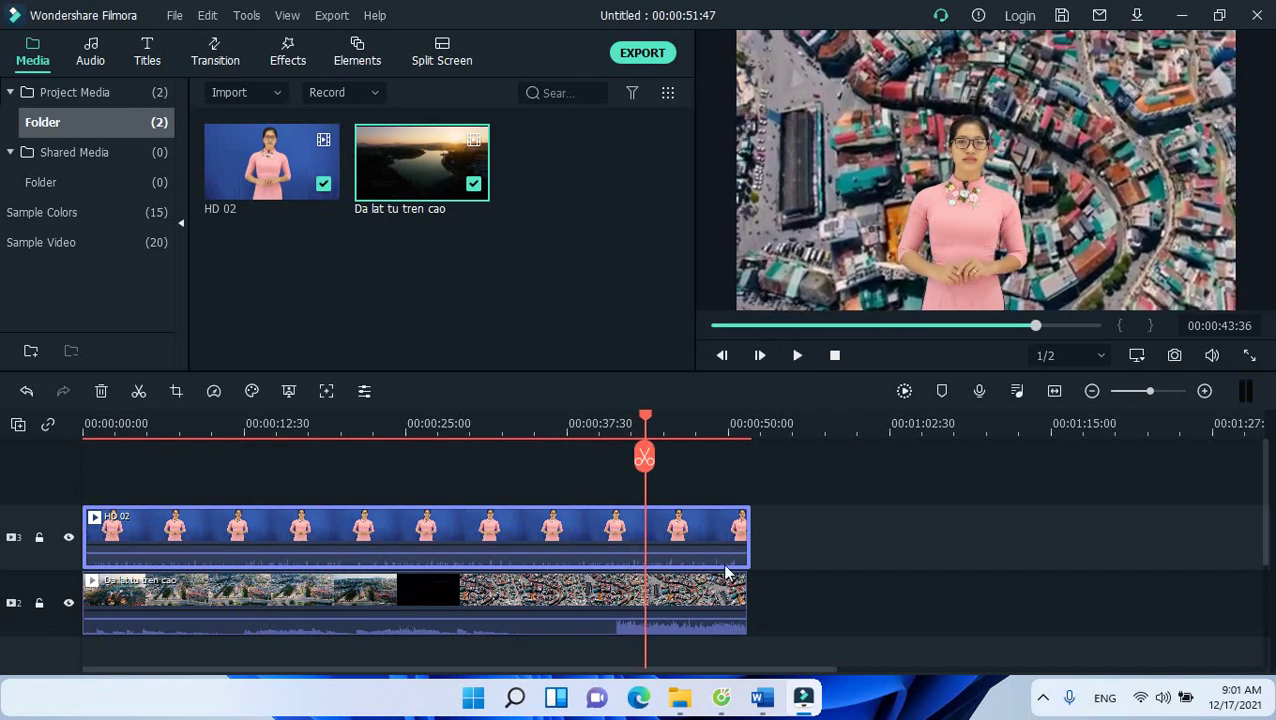
# - Lower the Da lat clip's volume to about -28.20 dB and play back the last part to check the sound
pyautogui.click(507, 608)
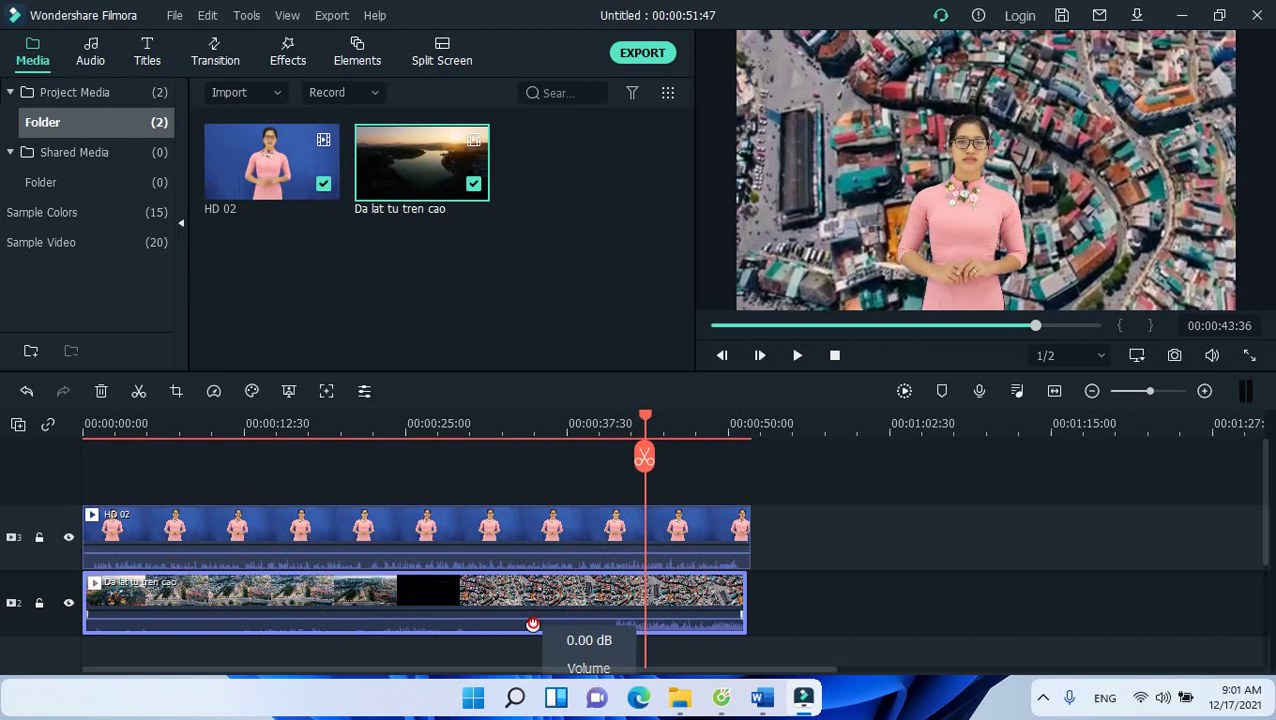
pyautogui.moveTo(533, 624)
pyautogui.mouseDown()
pyautogui.moveTo(538, 607)
pyautogui.moveTo(515, 630)
pyautogui.mouseUp()
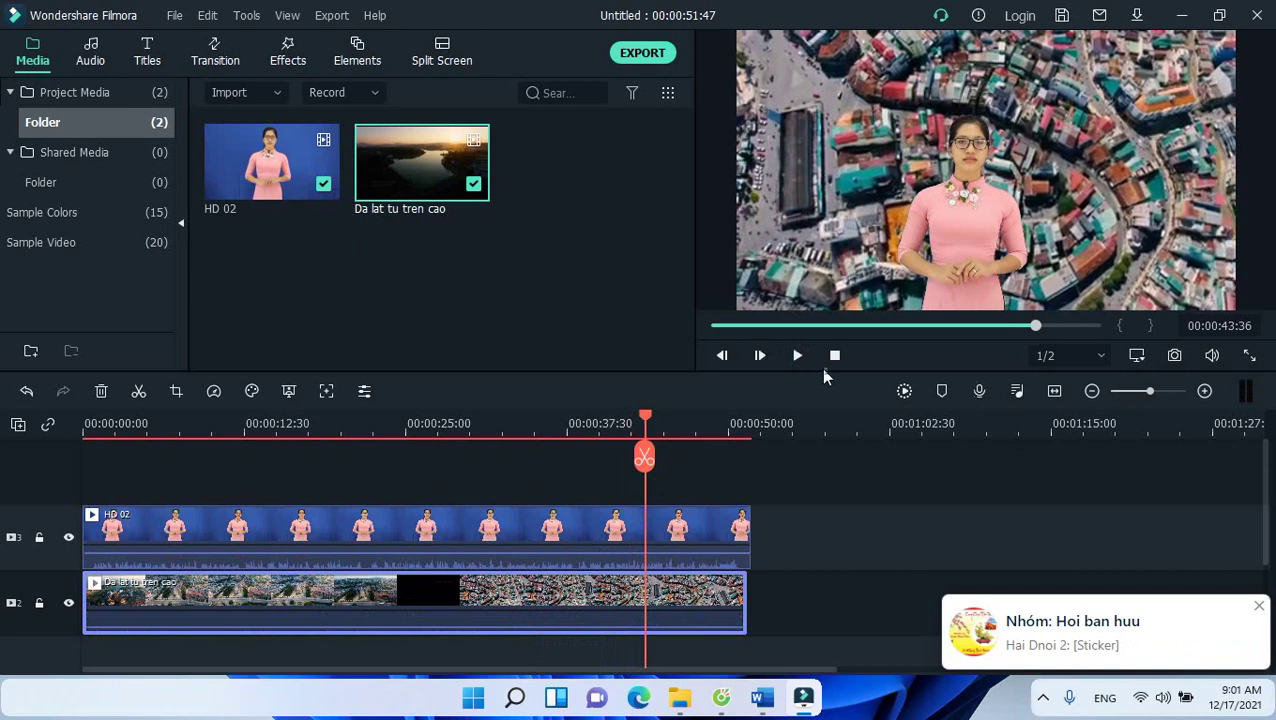
pyautogui.click(797, 355)
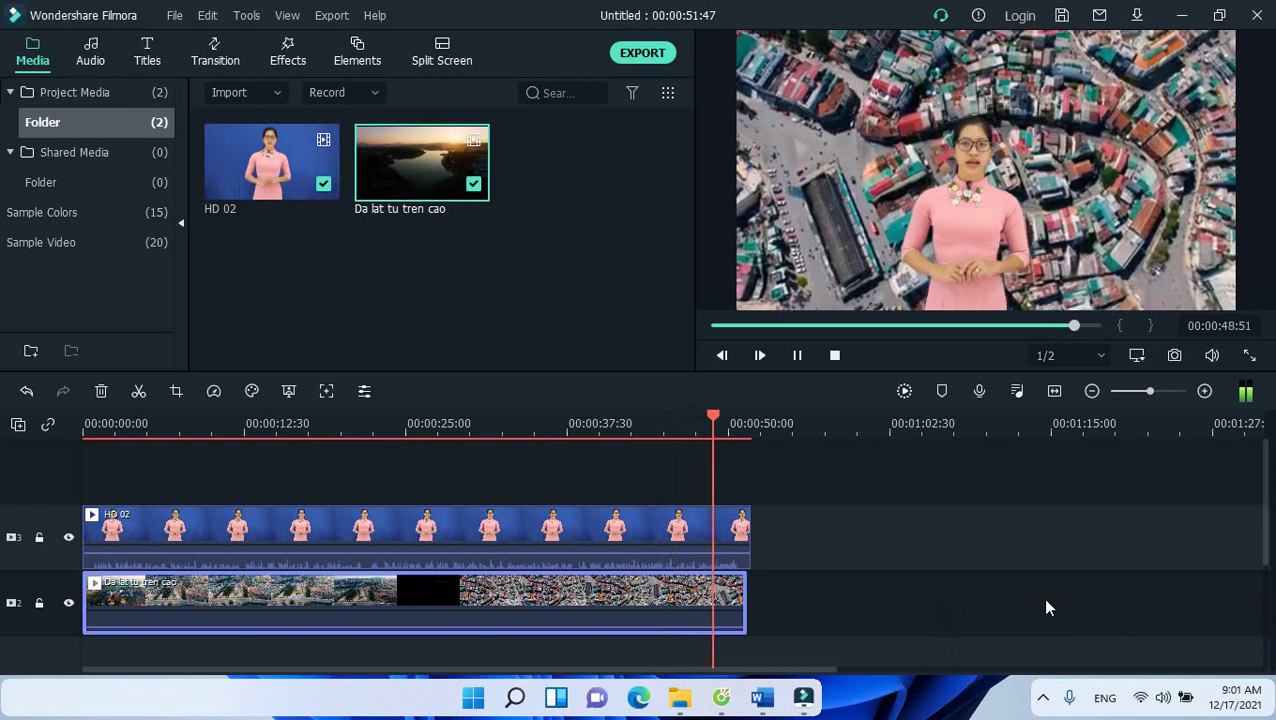
pyautogui.click(797, 355)
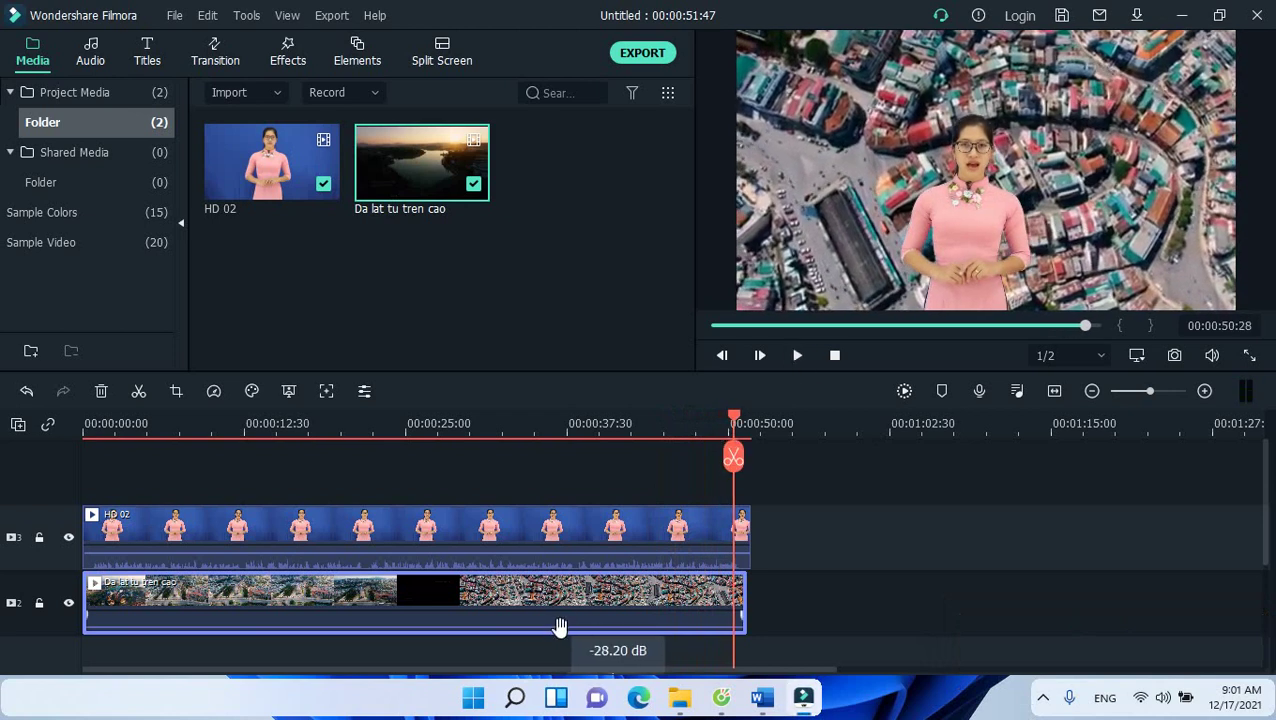
# - Lower the Da lat clip's volume to the minimum and play back from about 00:00:38 and 00:00:15 to check the sound
pyautogui.moveTo(558, 626); pyautogui.dragTo(556, 648)
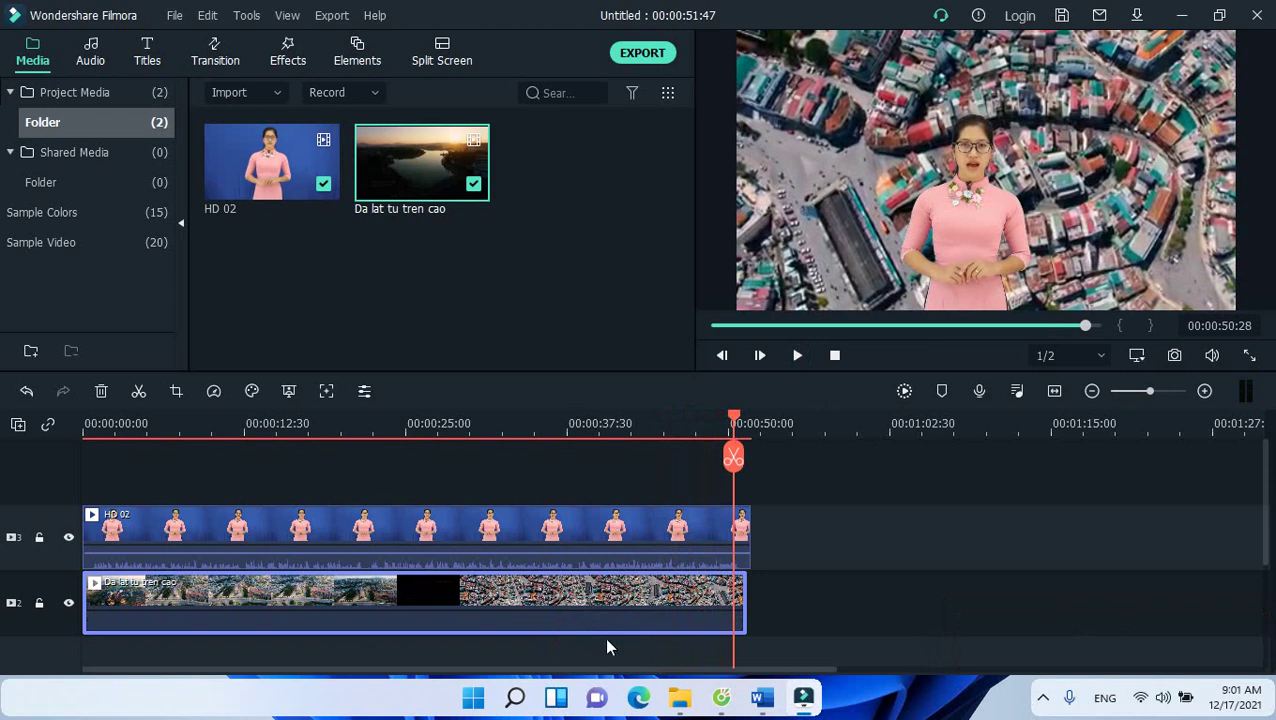
pyautogui.click(576, 432)
pyautogui.click(793, 356)
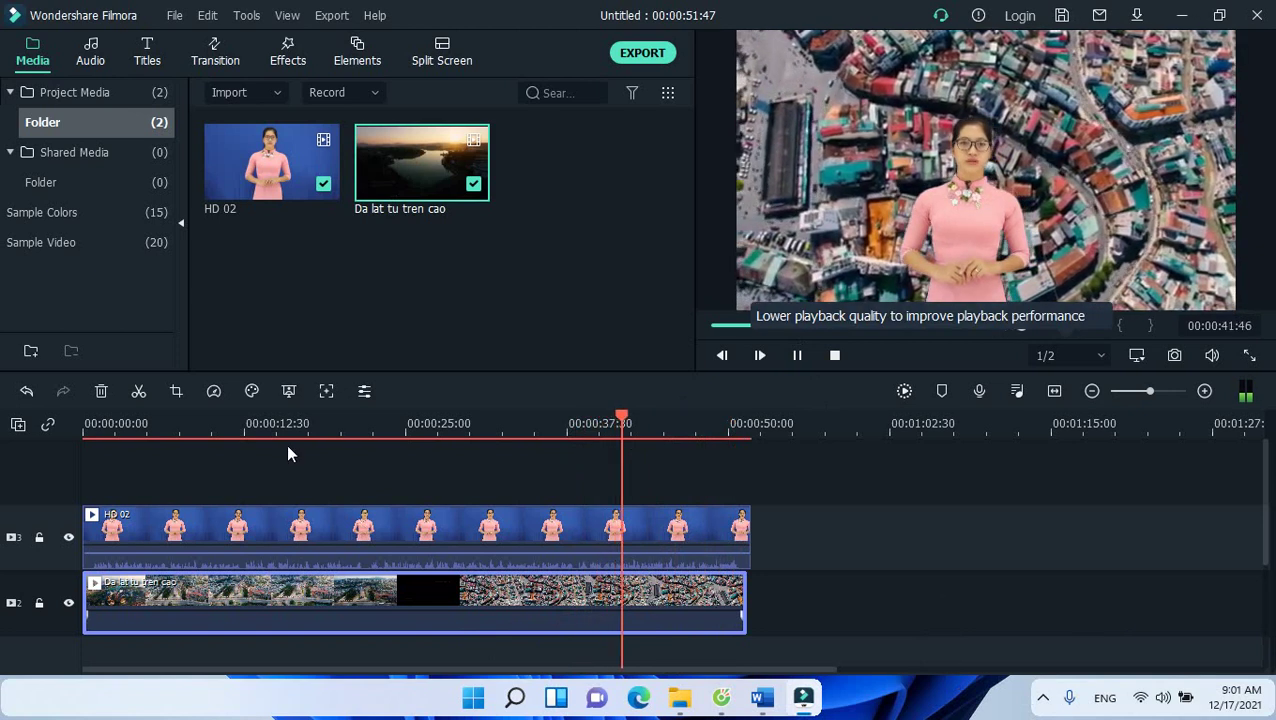
pyautogui.click(279, 423)
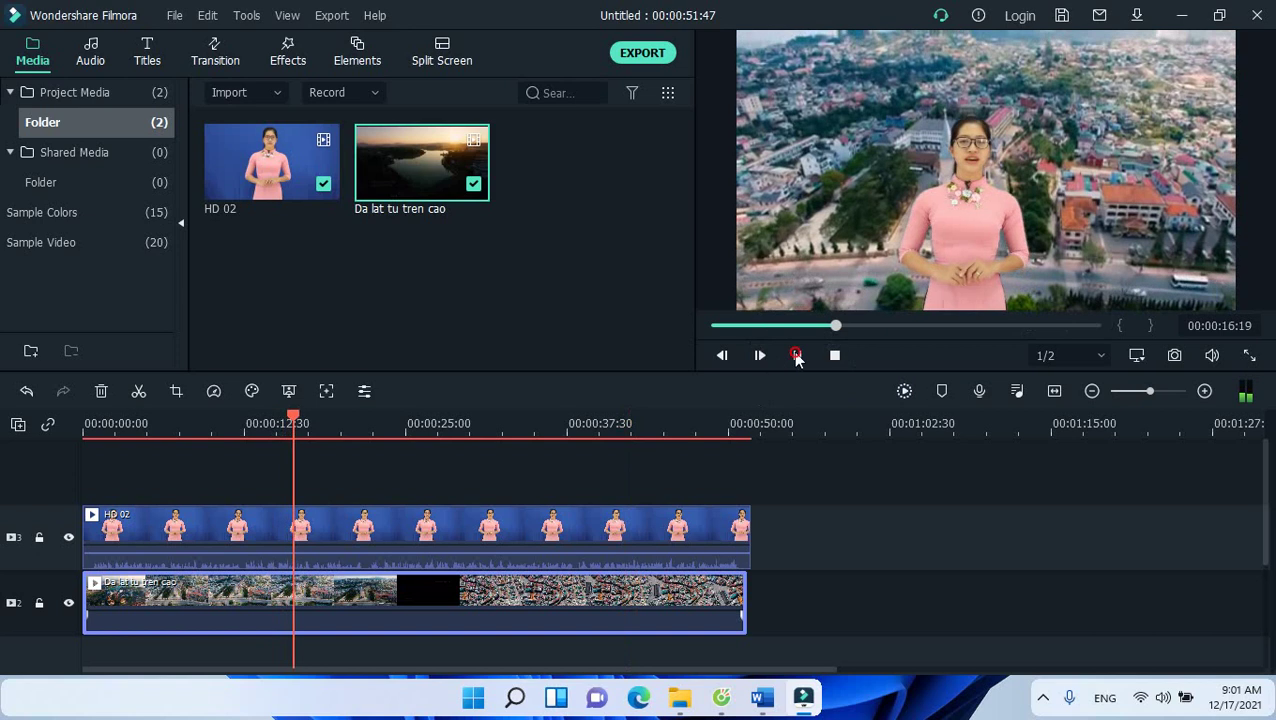
pyautogui.click(797, 358)
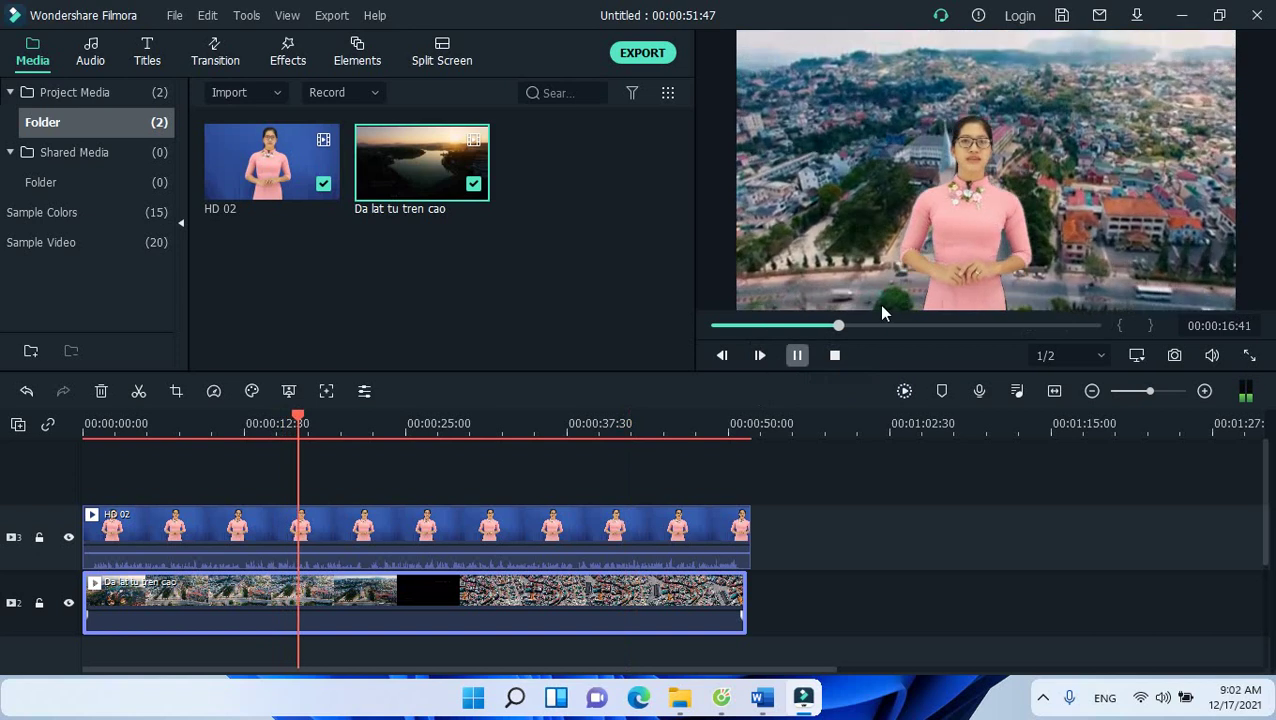
pyautogui.press('space')
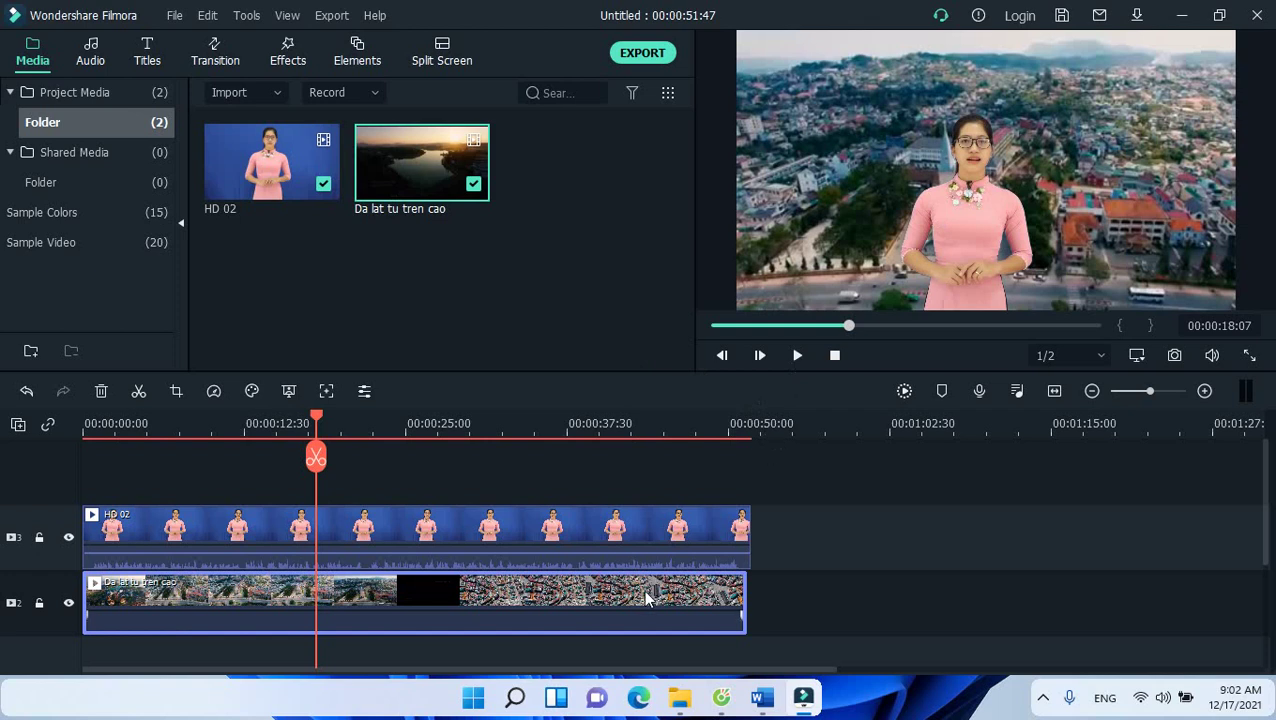
# - Extend the end of the Da lat clip slightly so it lines up with the end of the HD 02 clip
pyautogui.moveTo(746, 591); pyautogui.dragTo(748, 591)
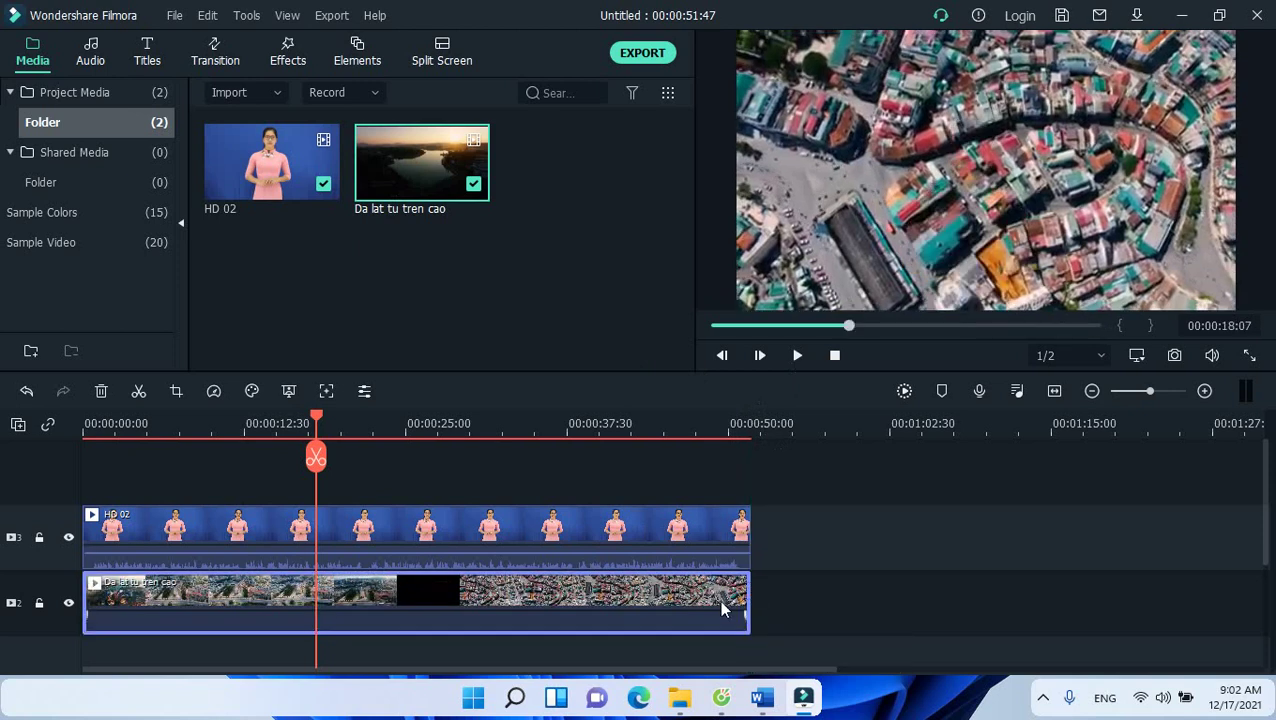
# - Set up a local MP4 export of the project with the file name "Ghep nen video giao vien"
pyautogui.click(630, 55)
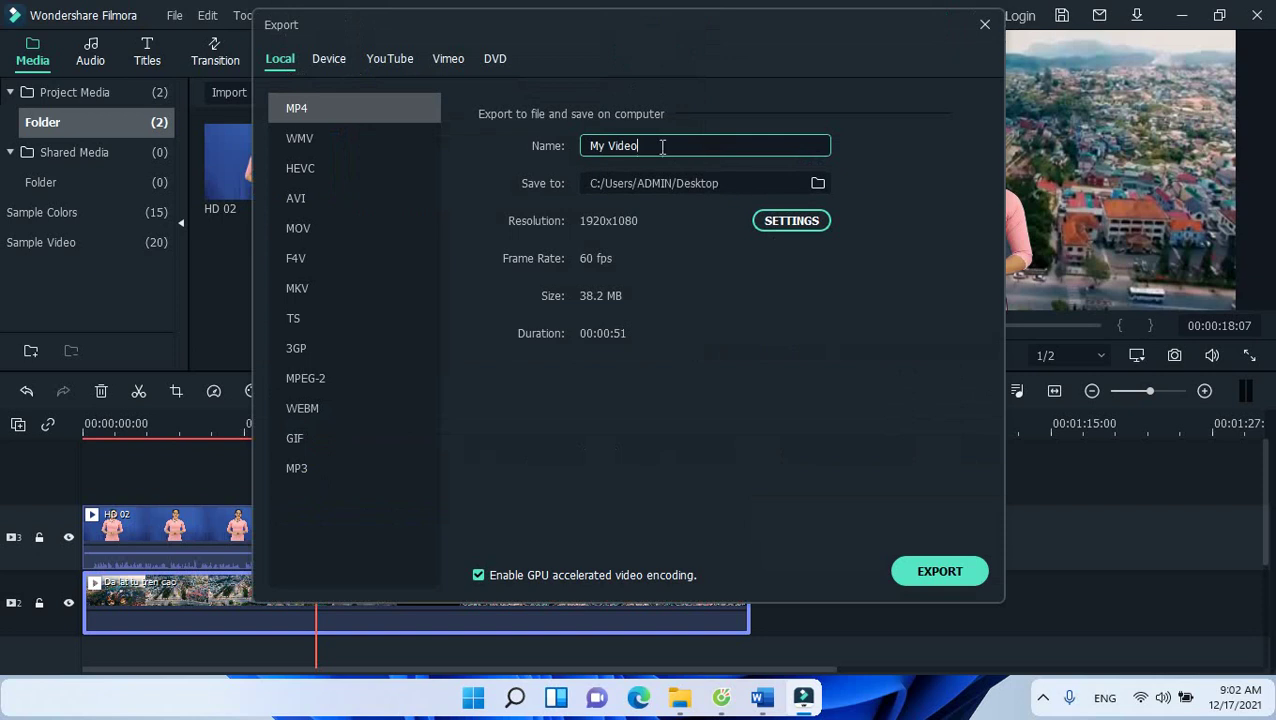
pyautogui.moveTo(664, 145); pyautogui.dragTo(560, 147)
pyautogui.write('Ghep nen video giao vien')
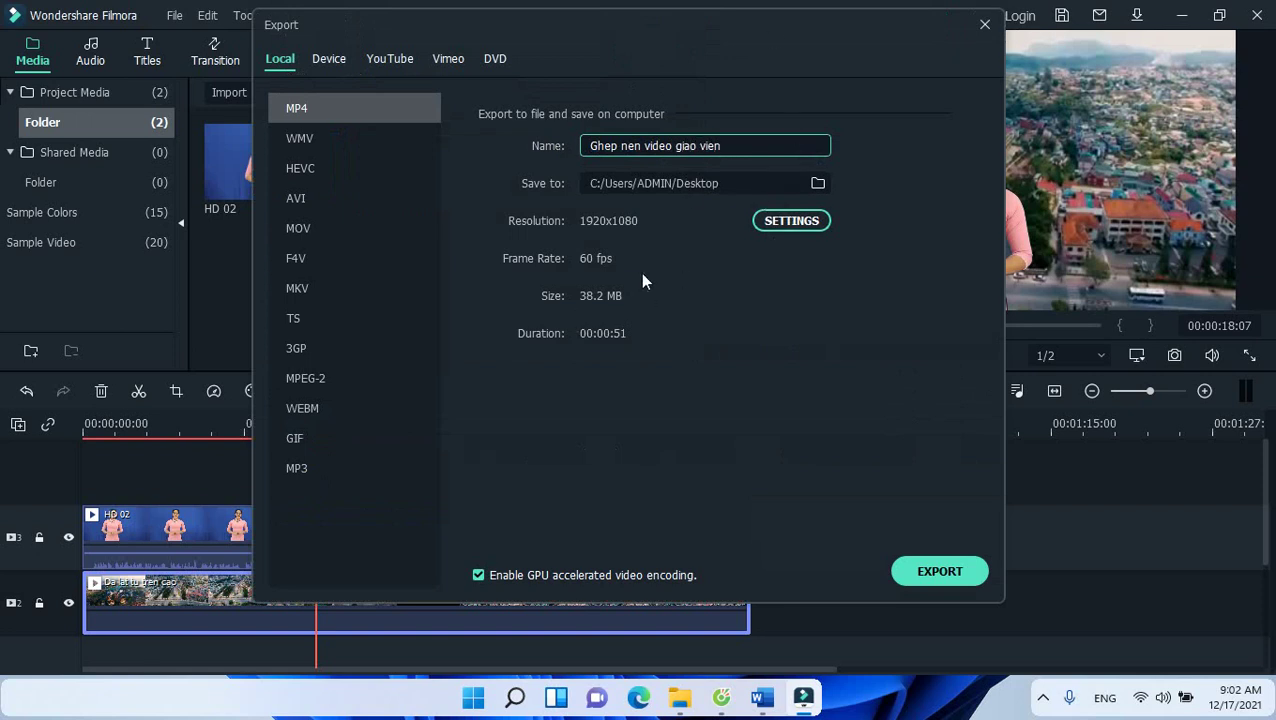
# - Accept the export settings with Good quality, H.264, 1920x1080 and 60 fps, and start exporting the video to the Desktop
pyautogui.click(779, 224)
pyautogui.click(591, 114)
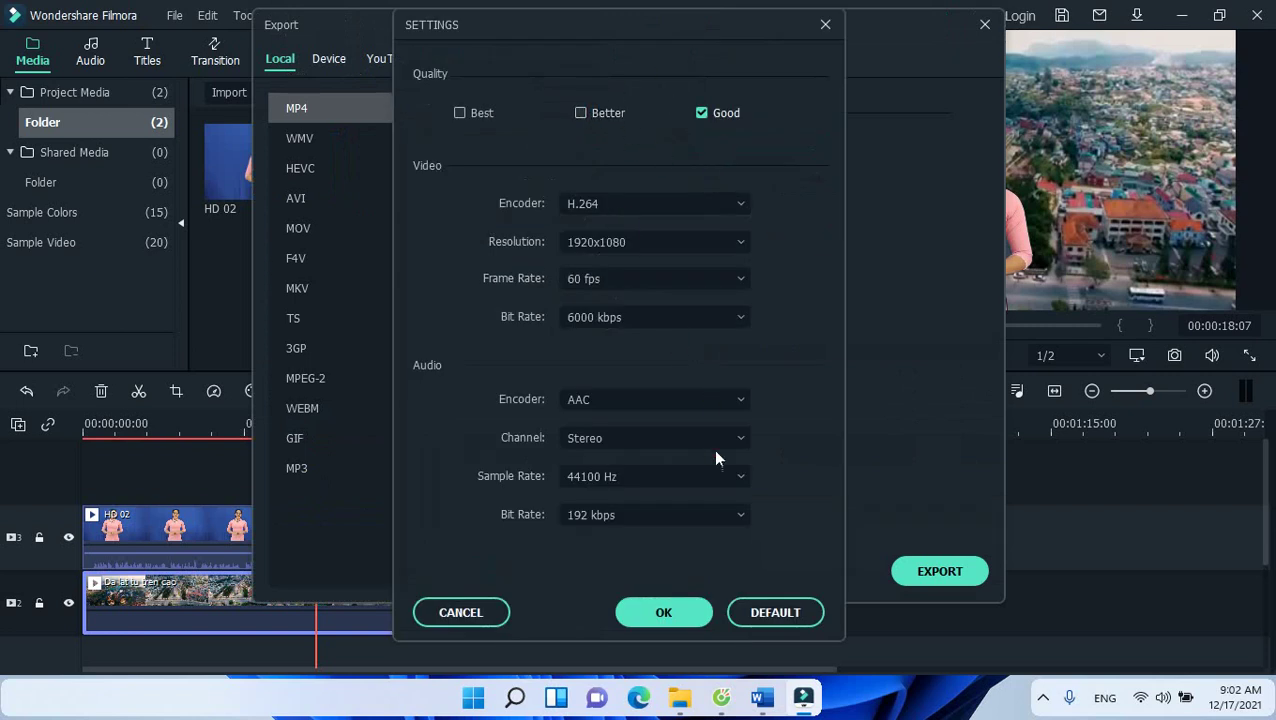
pyautogui.click(664, 613)
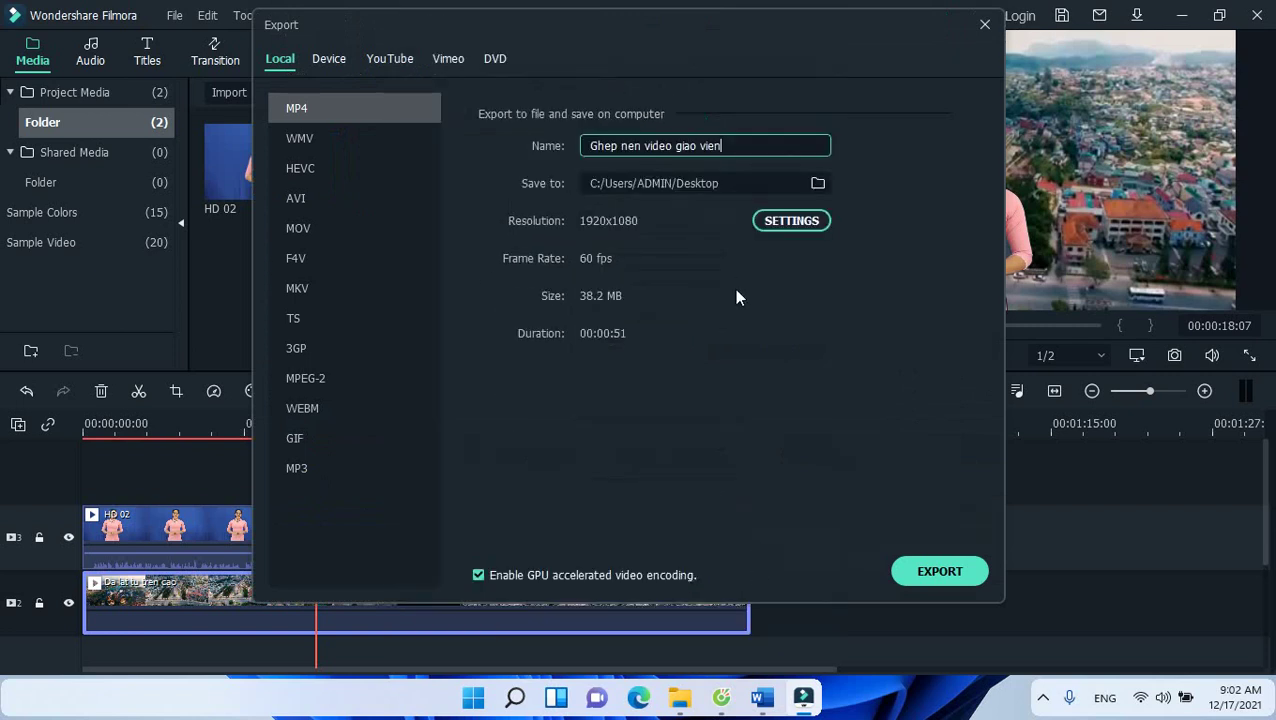
pyautogui.click(933, 574)
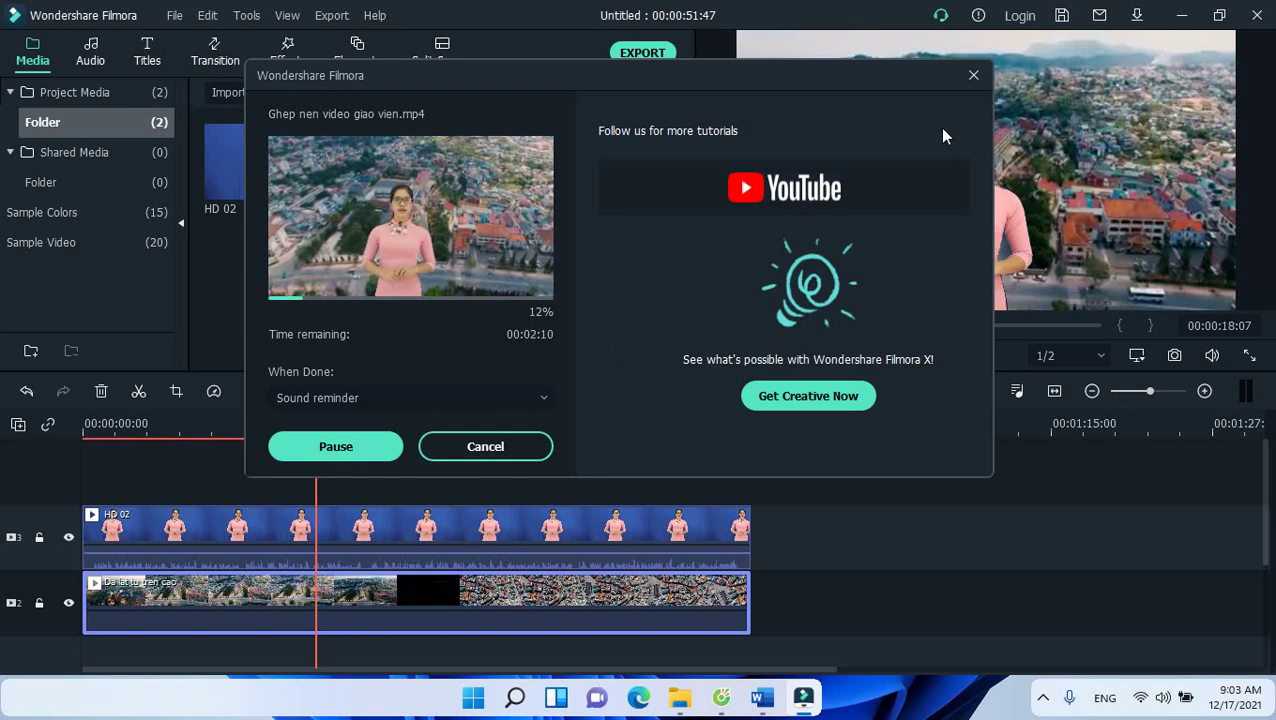
pyautogui.click(1045, 699)
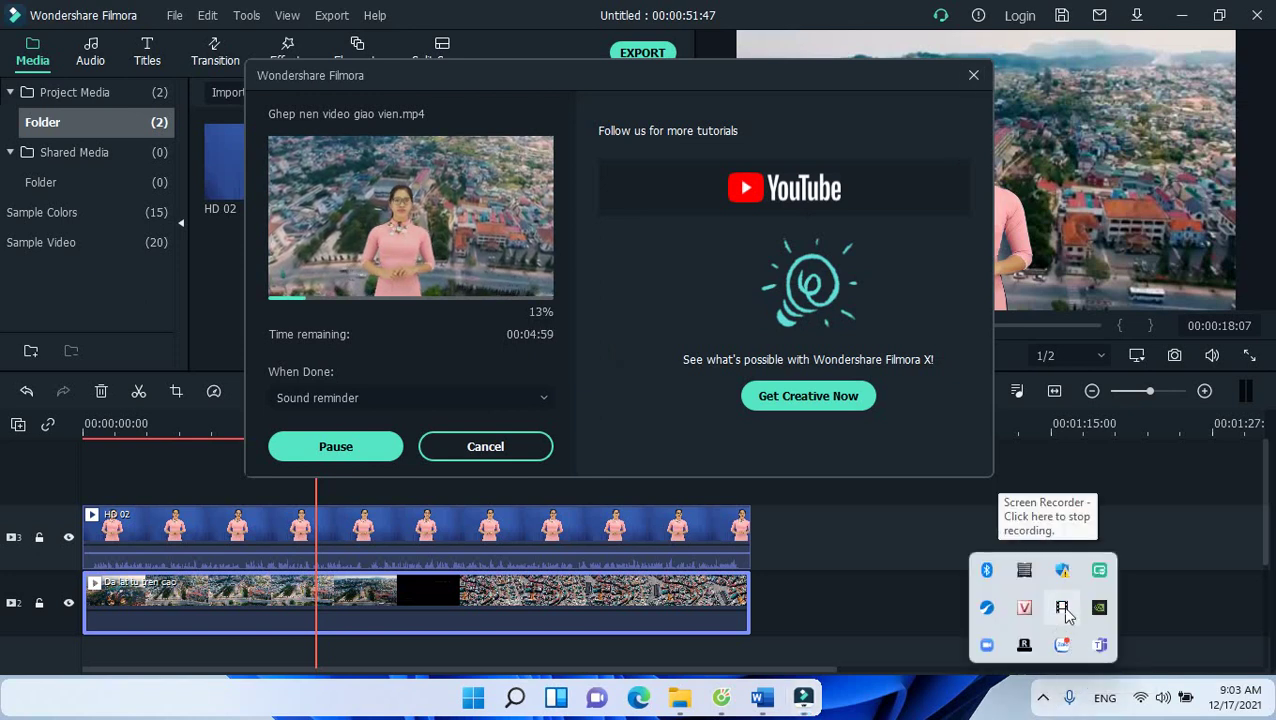